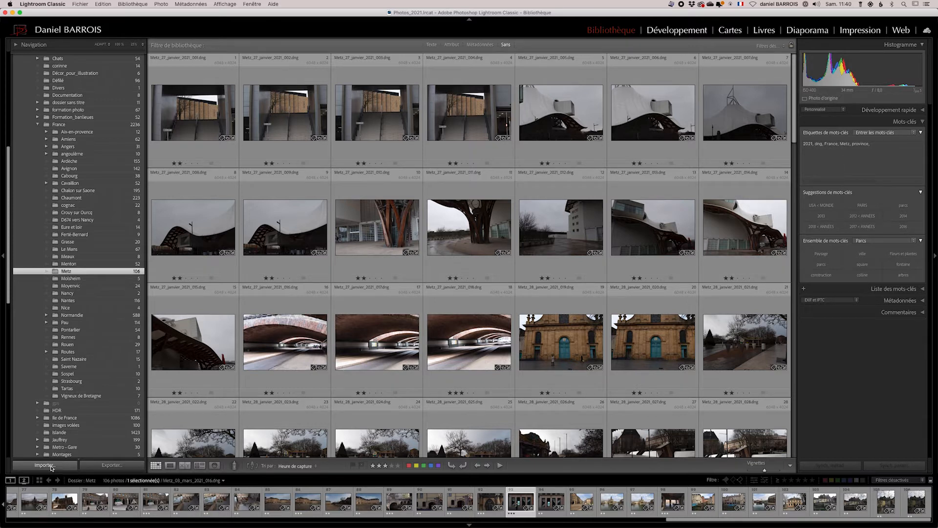
# Open the import dialog and examine the metadata and keyword options applied during import.
pyautogui.click(45, 465)
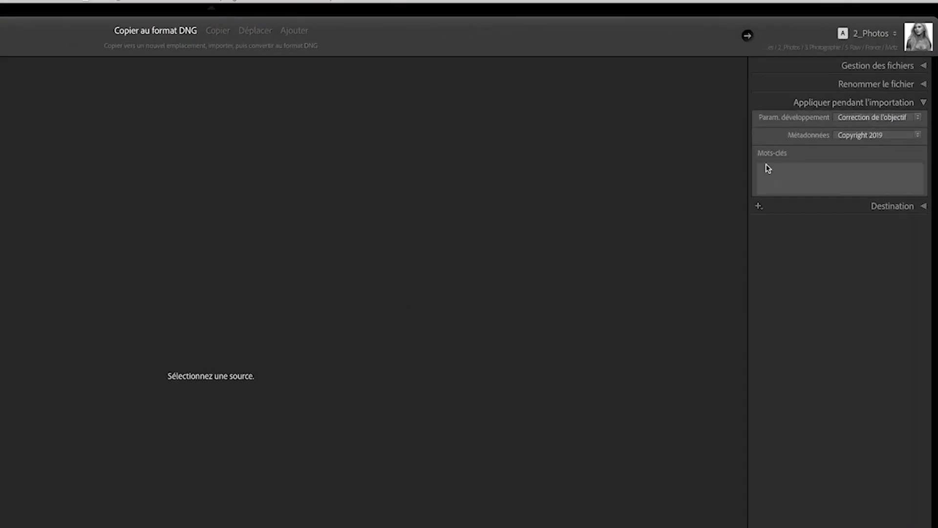
pyautogui.click(885, 135)
pyautogui.click(863, 155)
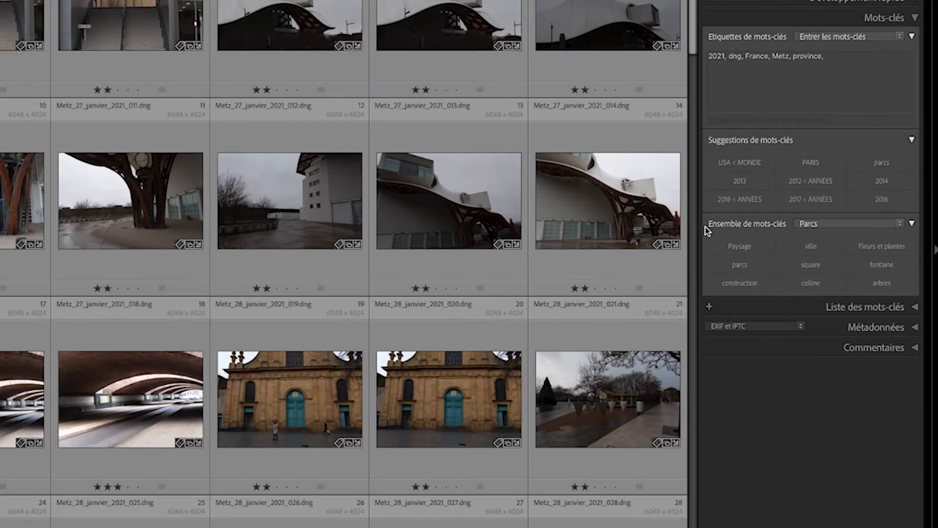
# Preview the base keyword set, then switch the keyword set back to Parcs.
pyautogui.click(830, 224)
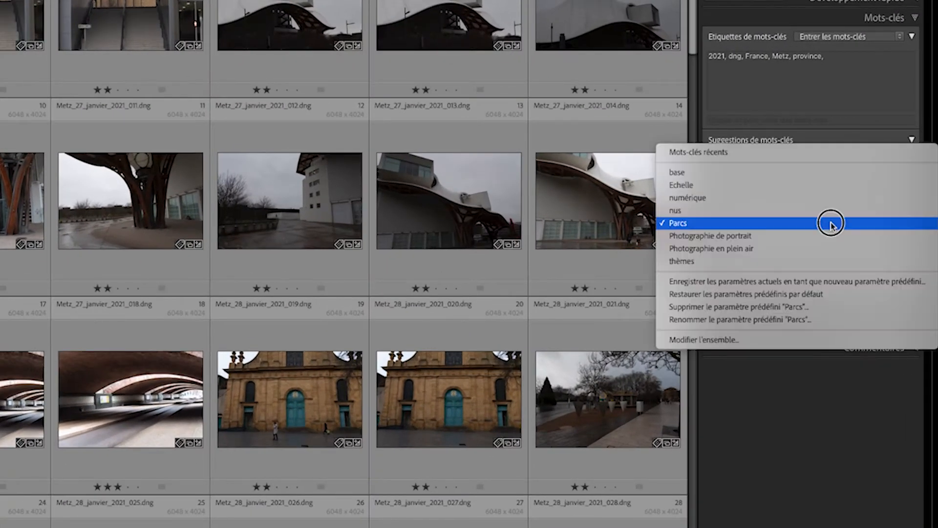
pyautogui.click(760, 175)
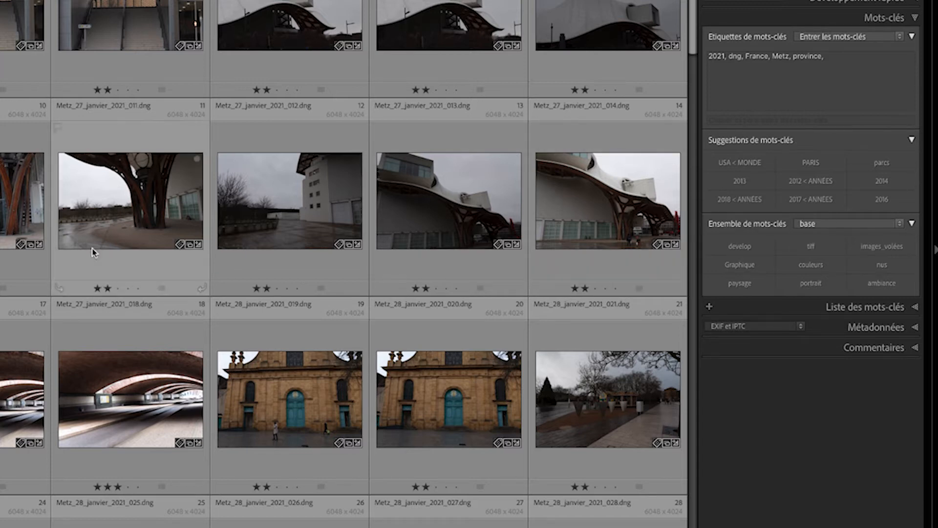
pyautogui.click(845, 225)
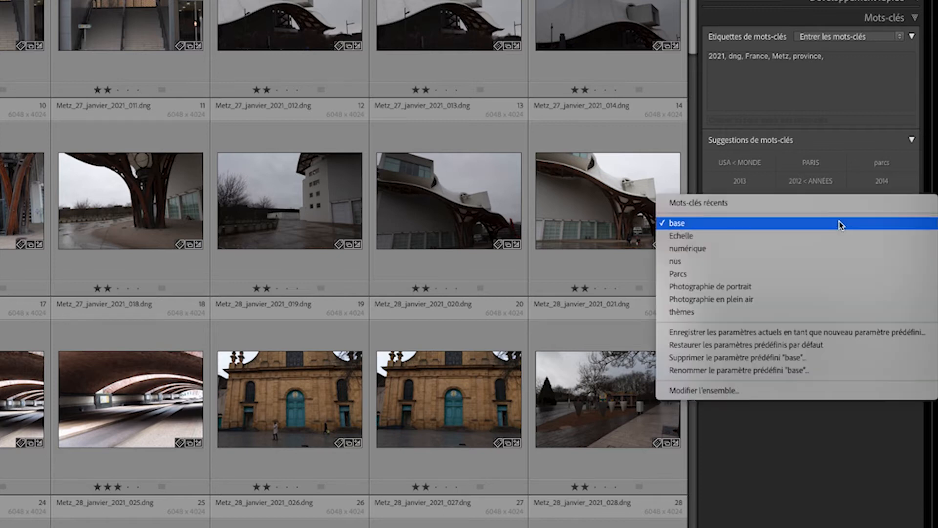
pyautogui.click(714, 274)
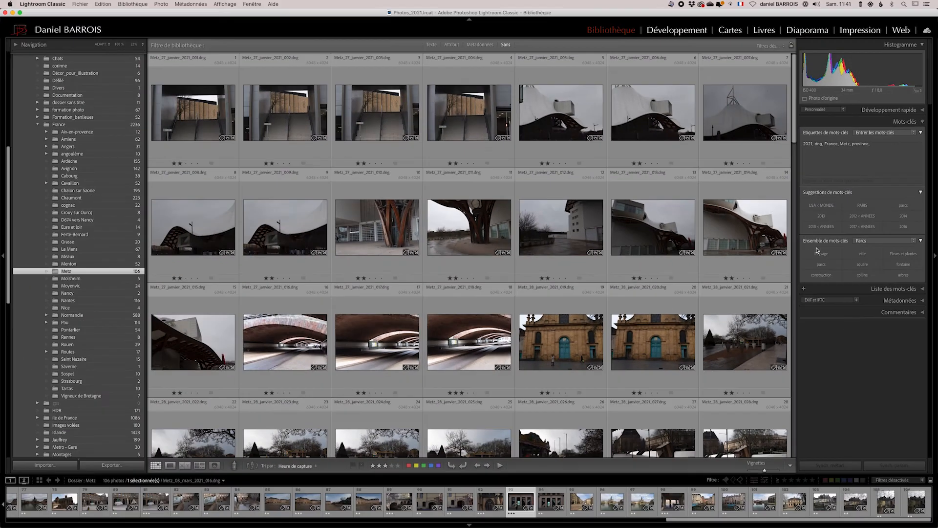
# Select all photos in the Metz folder, add the keyword ville to them, and deselect.
pyautogui.press('super+a')
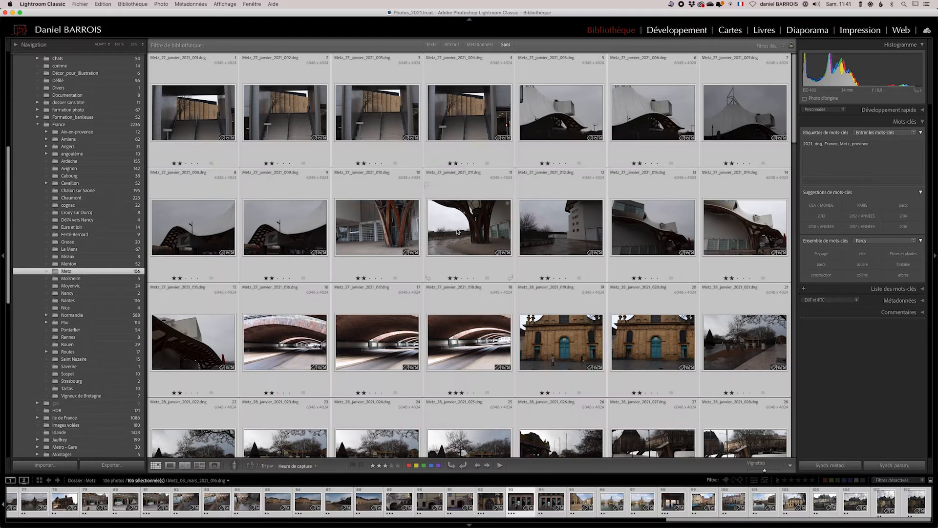
pyautogui.click(863, 254)
pyautogui.press('super+d')
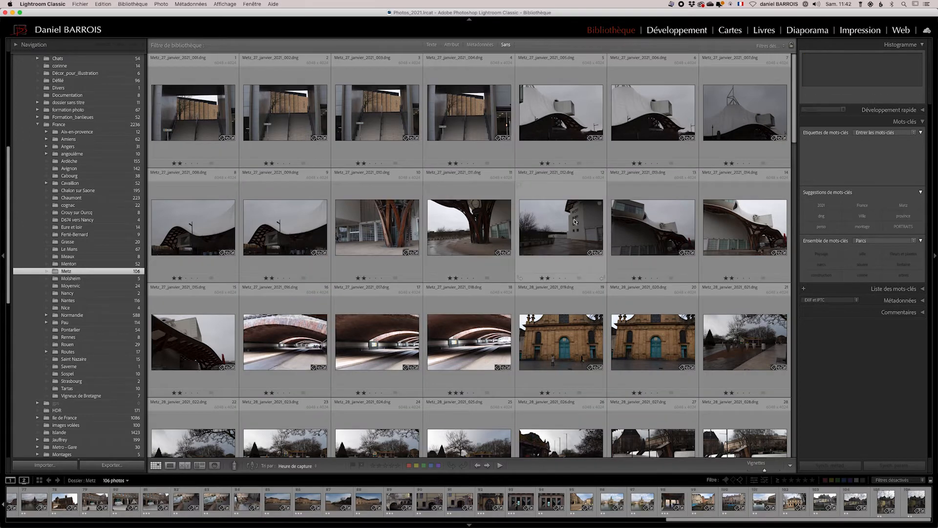
# Select twelve photos starting at Metz_28_janvier_2021_021 and add the keyword parcs to them.
pyautogui.scroll(-3, 575, 222)
pyautogui.scroll(-1, 575, 222)
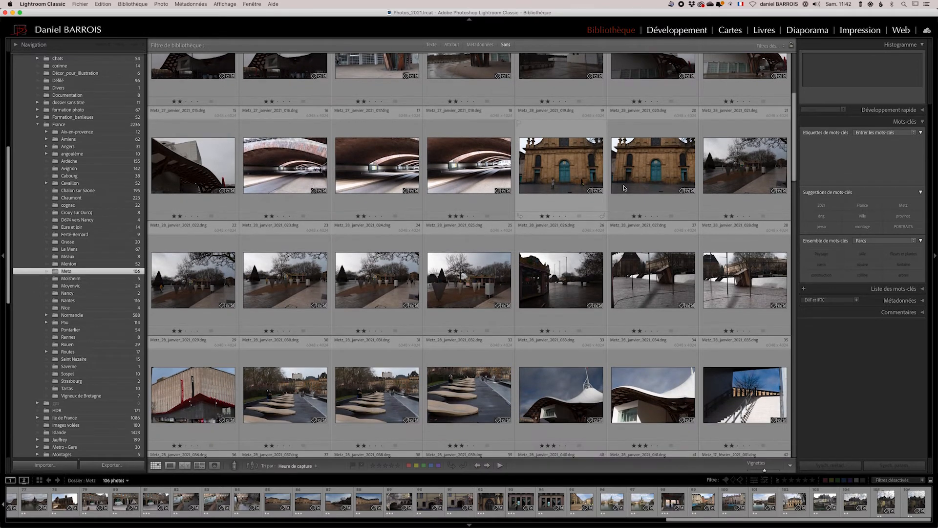
pyautogui.click(725, 168)
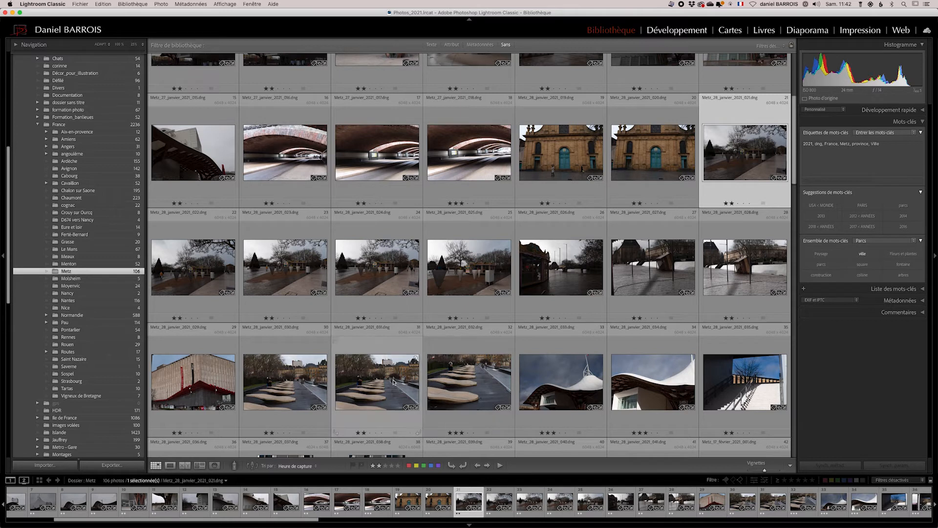
pyautogui.scroll(1, 481, 370)
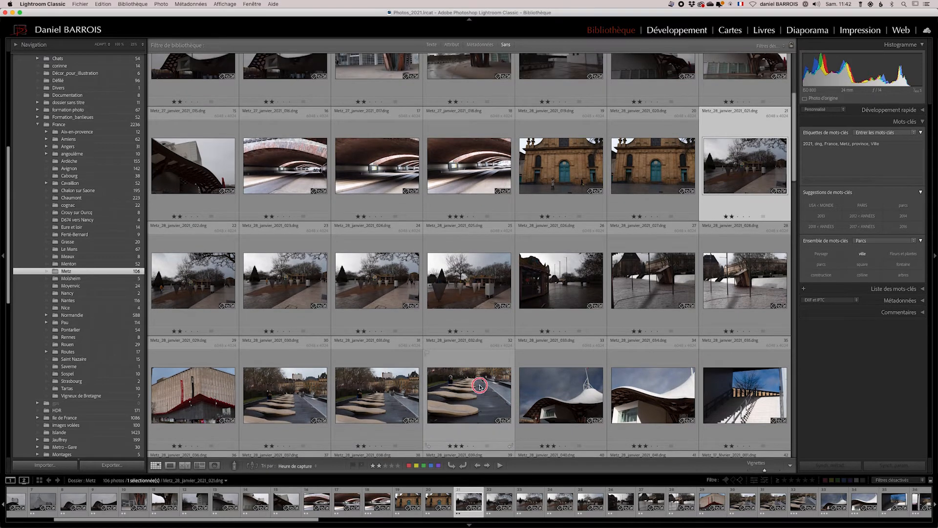
pyautogui.keyDown('super'); pyautogui.click(479, 387); pyautogui.keyUp('super')
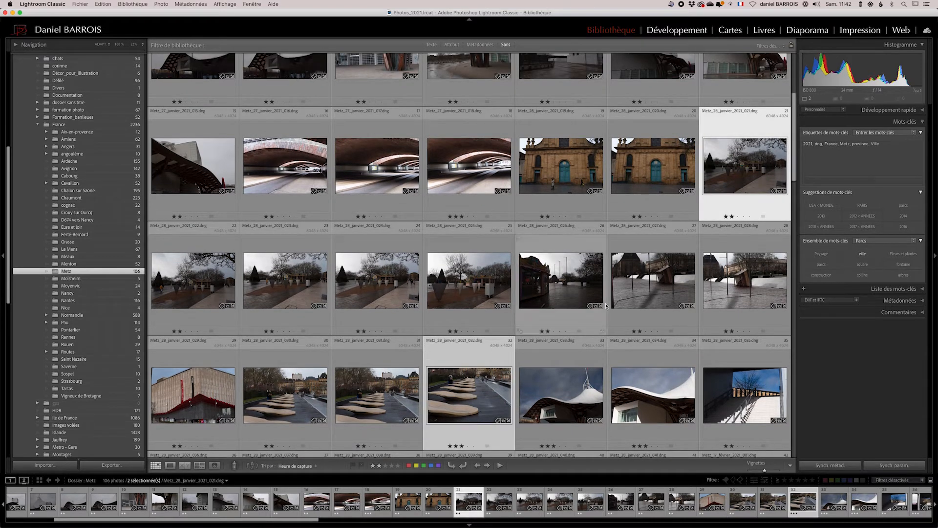
pyautogui.keyDown('shift'); pyautogui.click(462, 378); pyautogui.keyUp('shift')
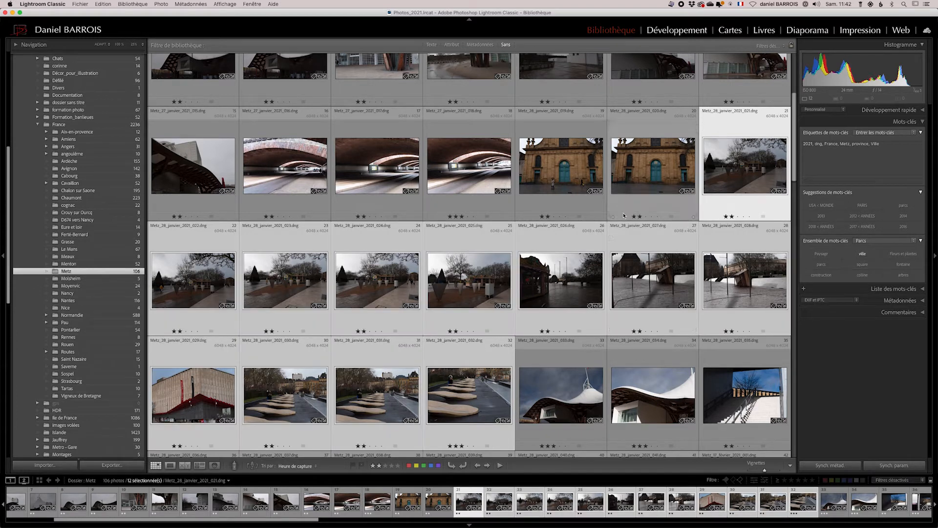
pyautogui.click(822, 265)
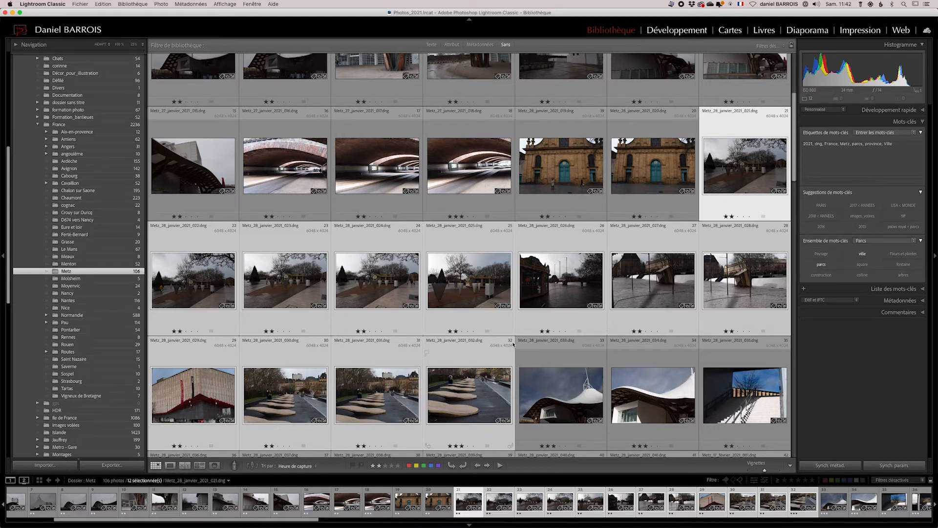
# Select sixteen photos from Metz_17_février_2021_008 to the bridge photo and add the keyword parcs.
pyautogui.scroll(-6, 512, 345)
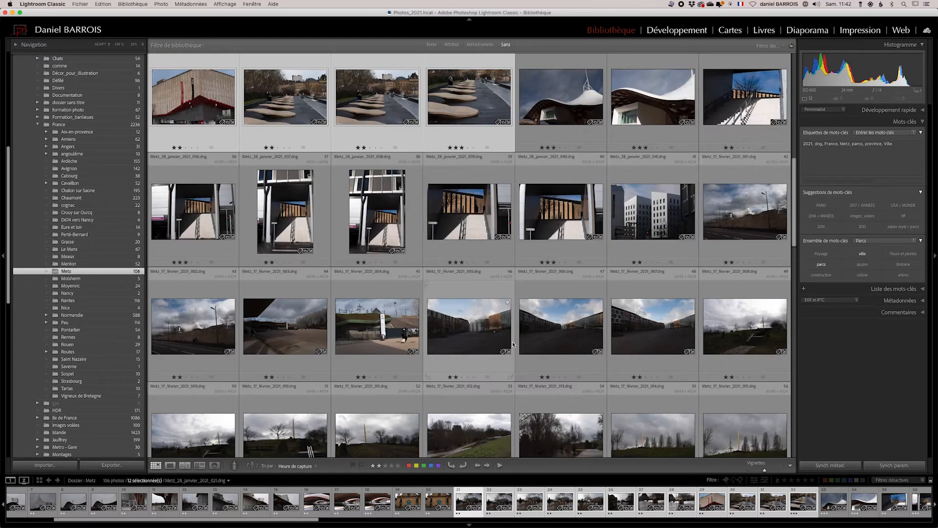
pyautogui.scroll(-4, 512, 345)
pyautogui.scroll(-1, 513, 344)
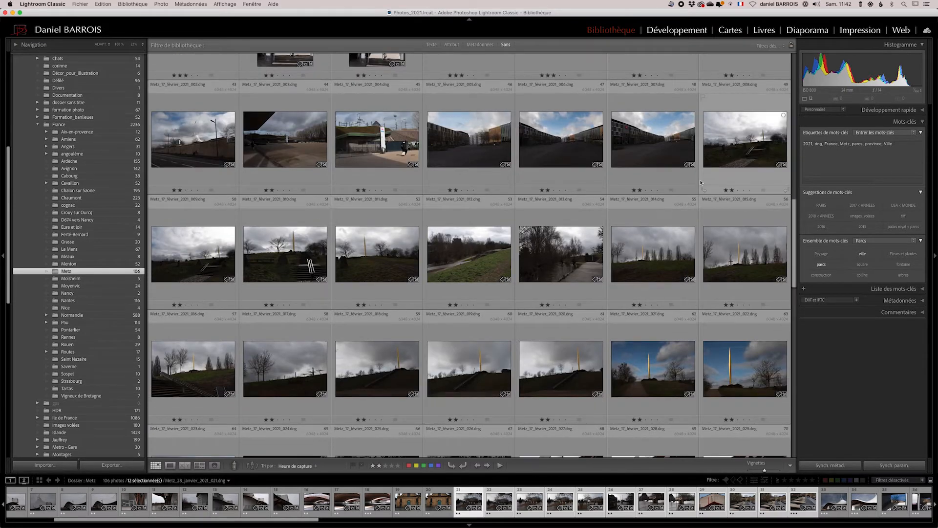
pyautogui.scroll(-2, 466, 332)
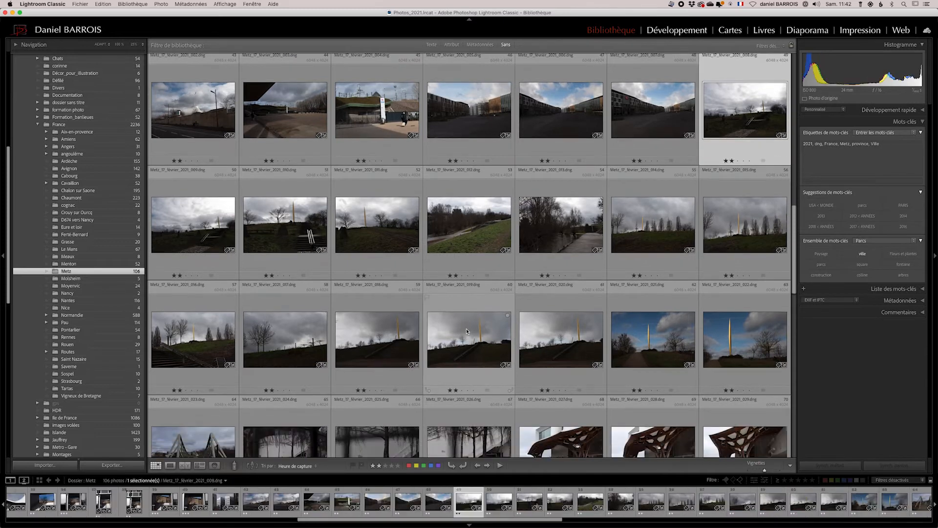
pyautogui.scroll(-2, 467, 331)
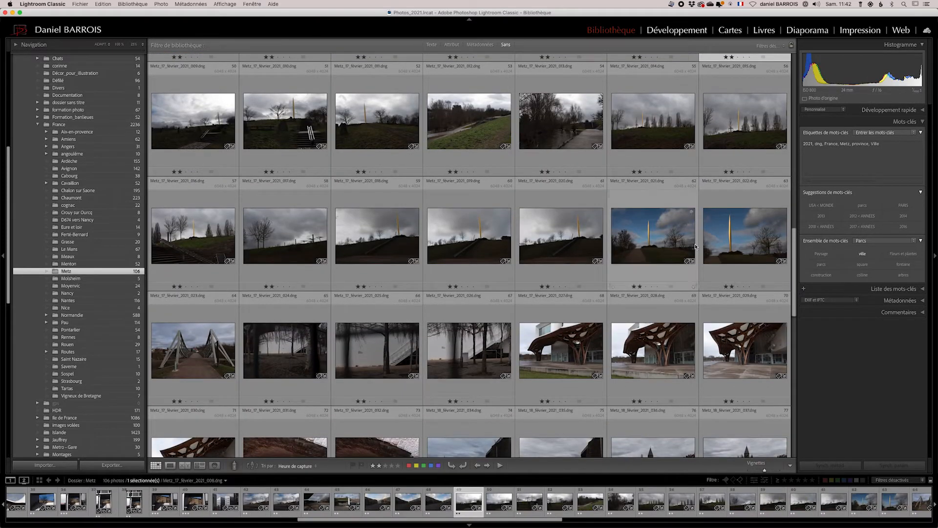
pyautogui.keyDown('shift'); pyautogui.click(206, 355); pyautogui.keyUp('shift')
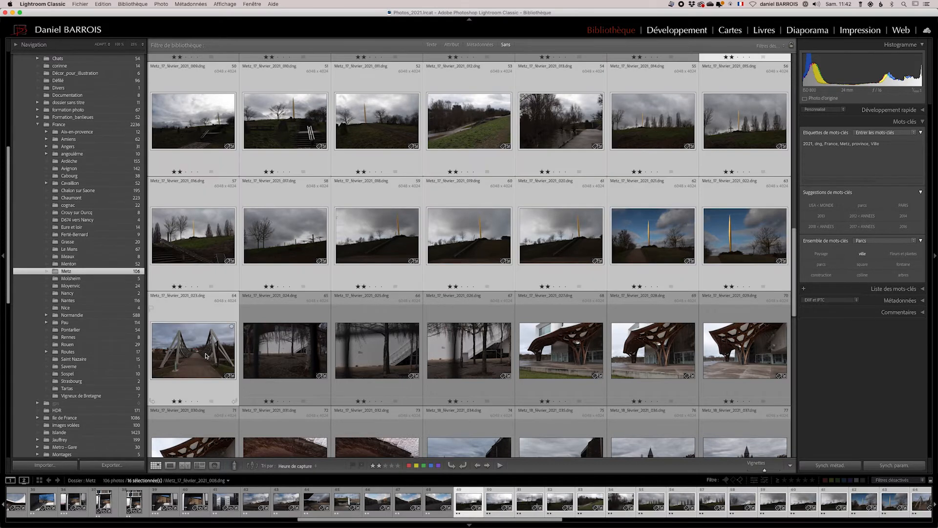
pyautogui.click(822, 265)
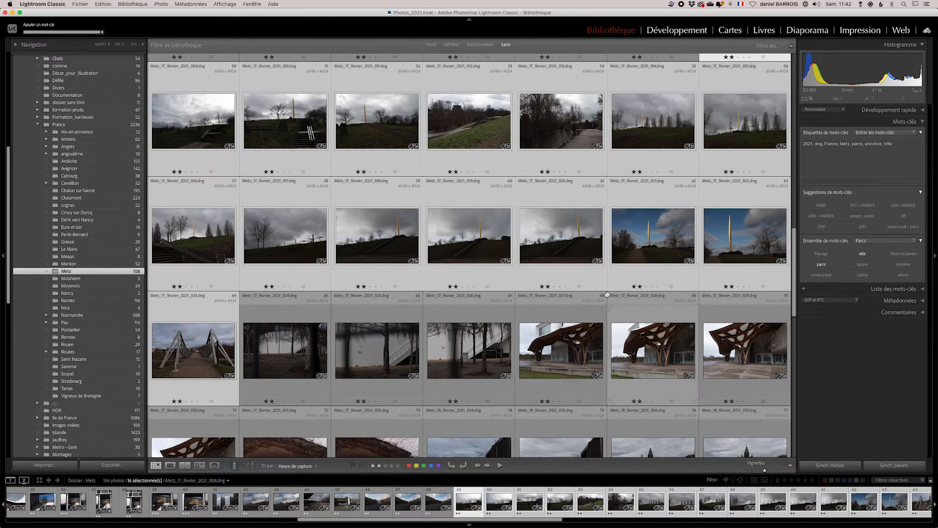
# Switch the keyword set to base.
pyautogui.scroll(-6, 551, 310)
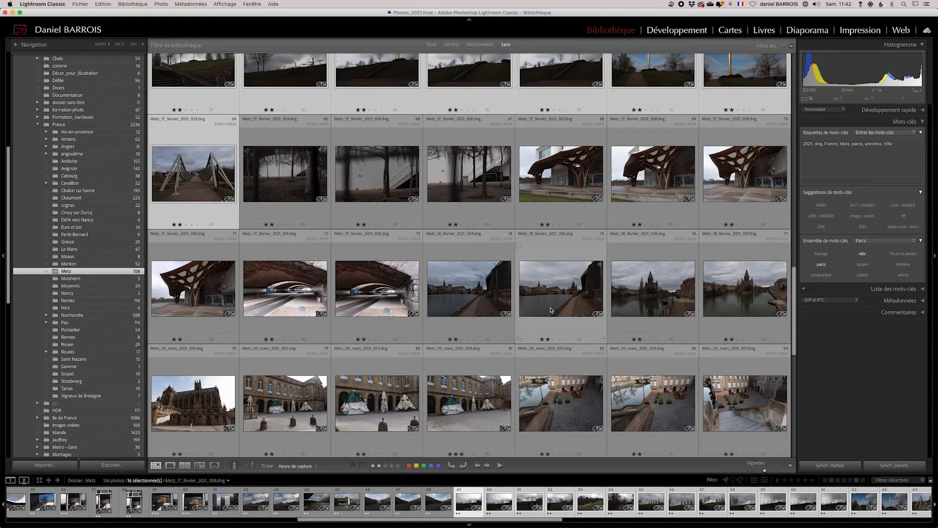
pyautogui.scroll(-6, 550, 310)
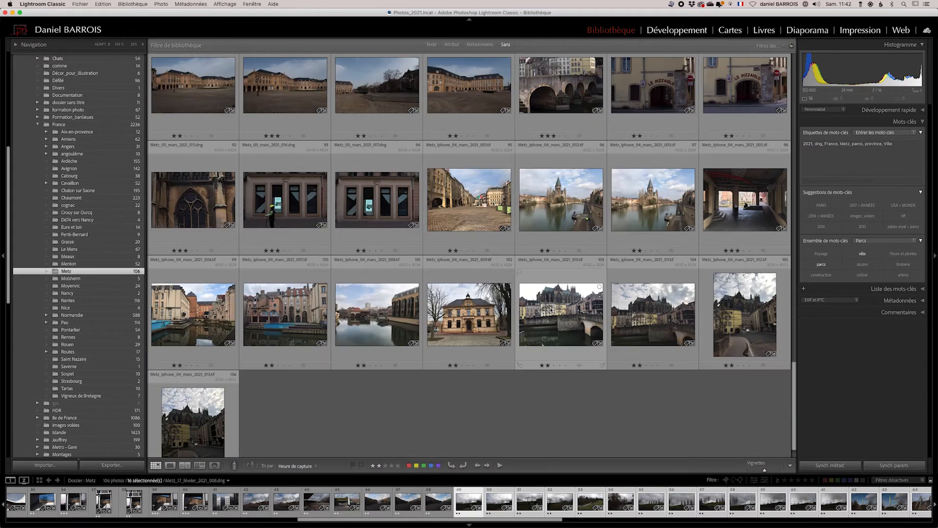
pyautogui.scroll(14, 551, 310)
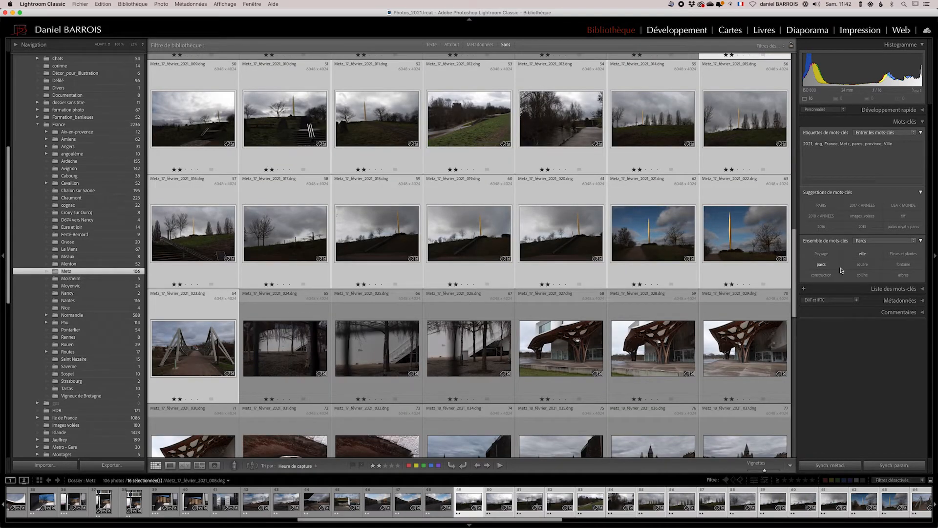
pyautogui.click(880, 242)
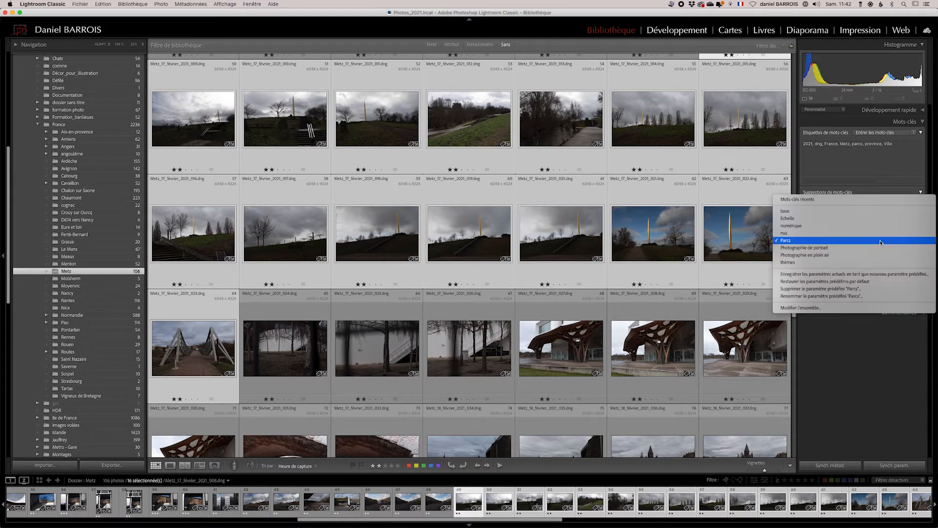
pyautogui.click(821, 212)
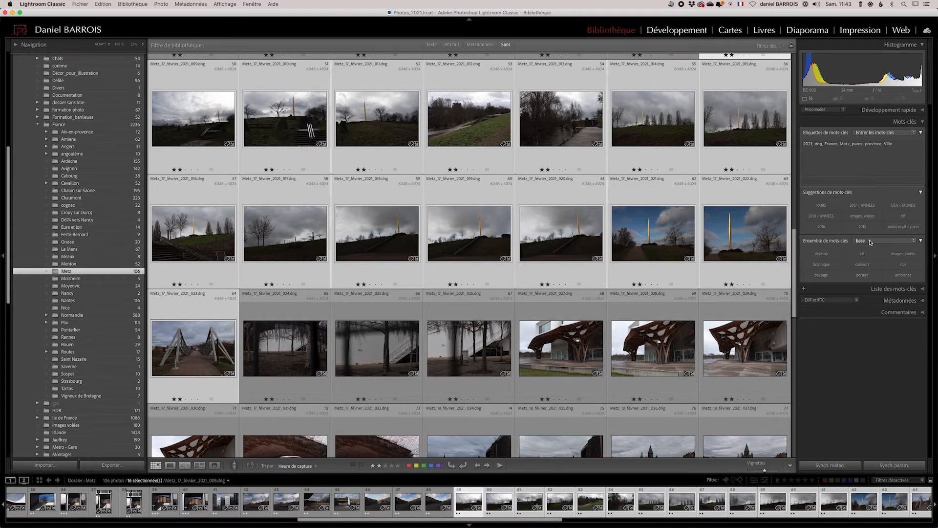
# Edit the base keyword set, setting the first row of keywords to monument, moderne and eau.
pyautogui.click(870, 240)
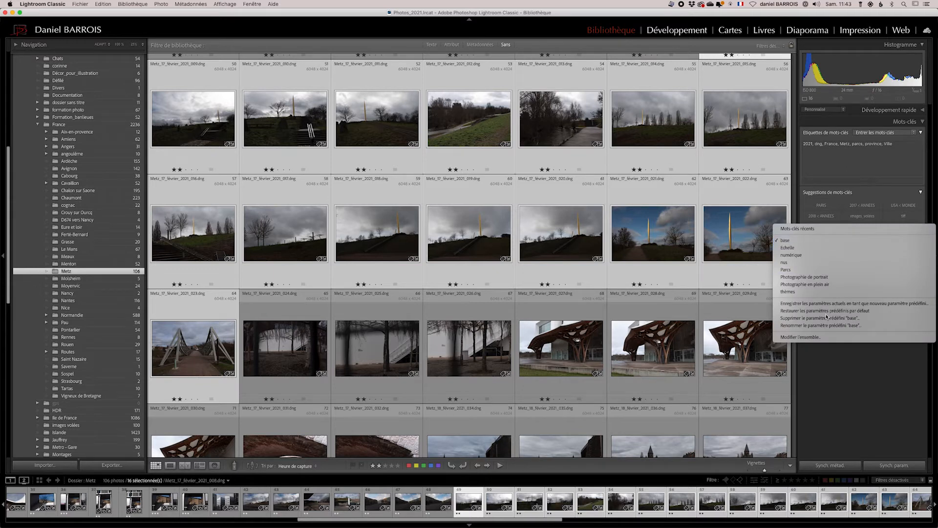
pyautogui.click(816, 338)
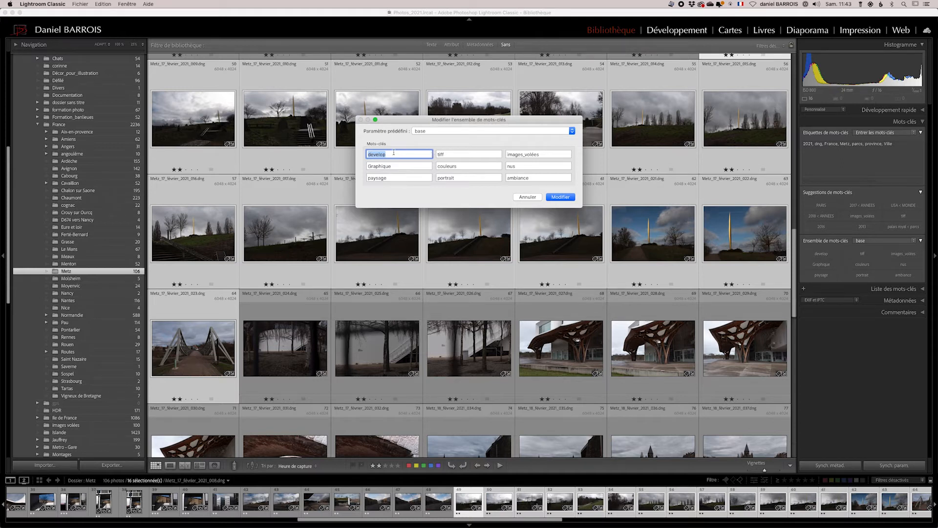
pyautogui.write('monument')
pyautogui.press('Tab')
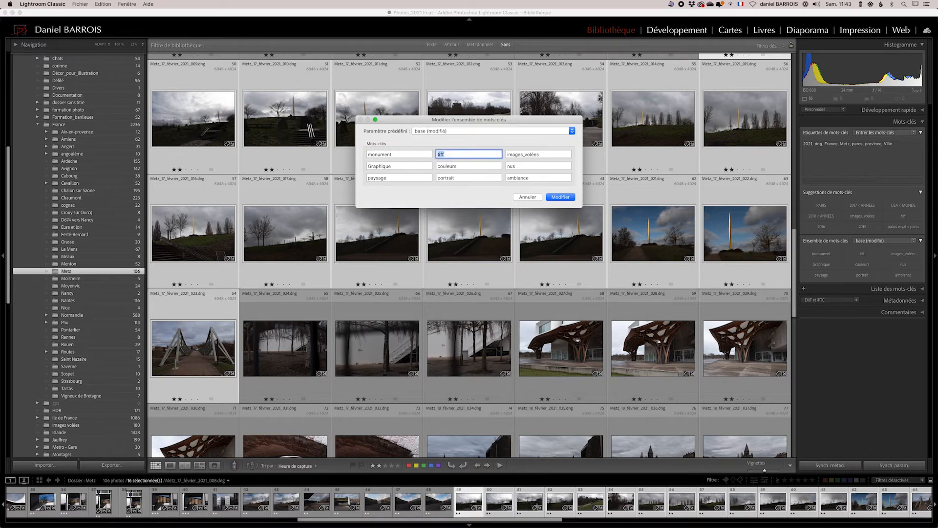
pyautogui.write('moderne')
pyautogui.press('Tab')
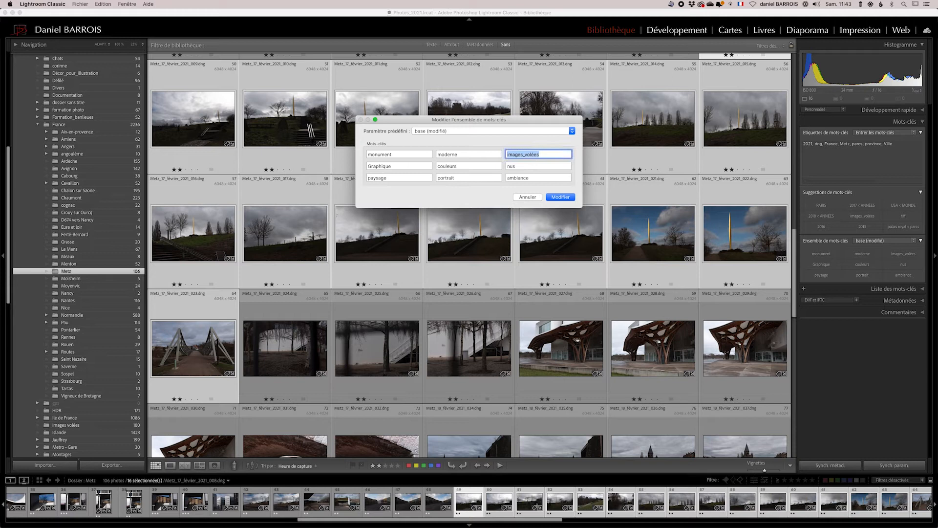
pyautogui.write('eau')
pyautogui.press('Return')
# Set the first keyword of the second row to façade.
pyautogui.write('faça')
pyautogui.press('BackSpace')
pyautogui.press('BackSpace')
pyautogui.press('BackSpace')
pyautogui.press('BackSpace')
pyautogui.press('BackSpace')
pyautogui.press('Tab')
pyautogui.write('façade')
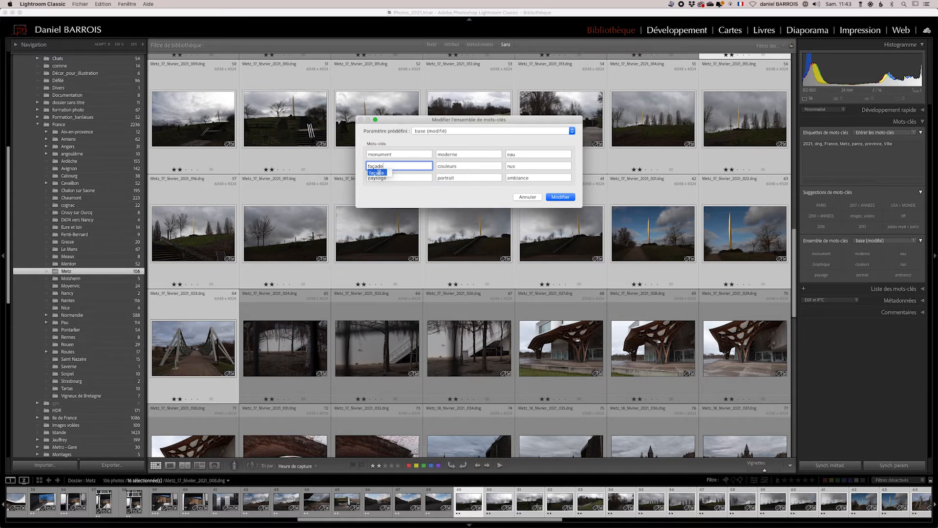
# In the base keyword set editor, set the second row's second and third keywords to ambiance and pluie.
pyautogui.doubleClick(466, 165)
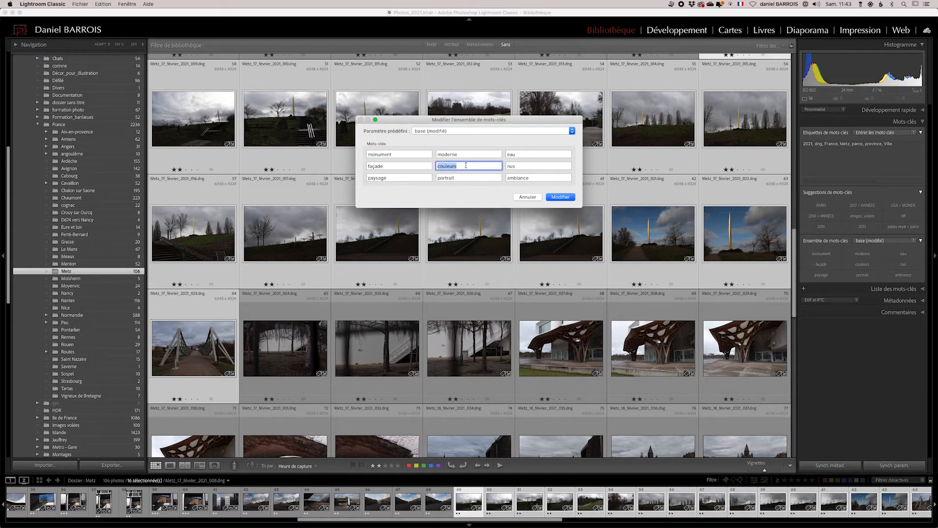
pyautogui.write('a')
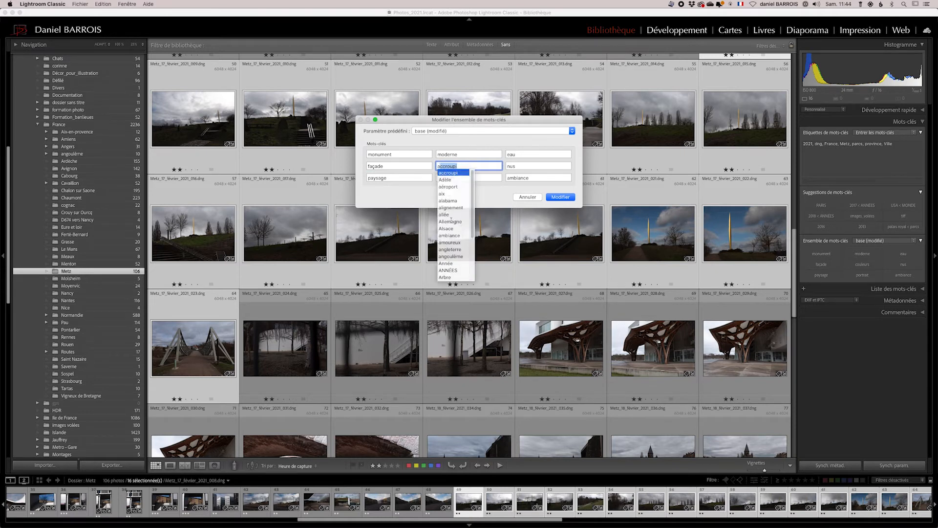
pyautogui.write('mbiance')
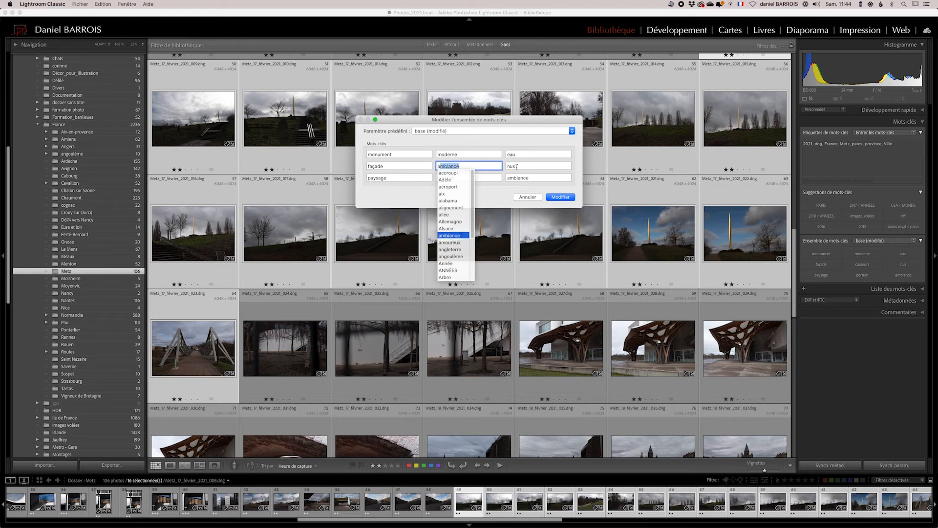
pyautogui.doubleClick(521, 165)
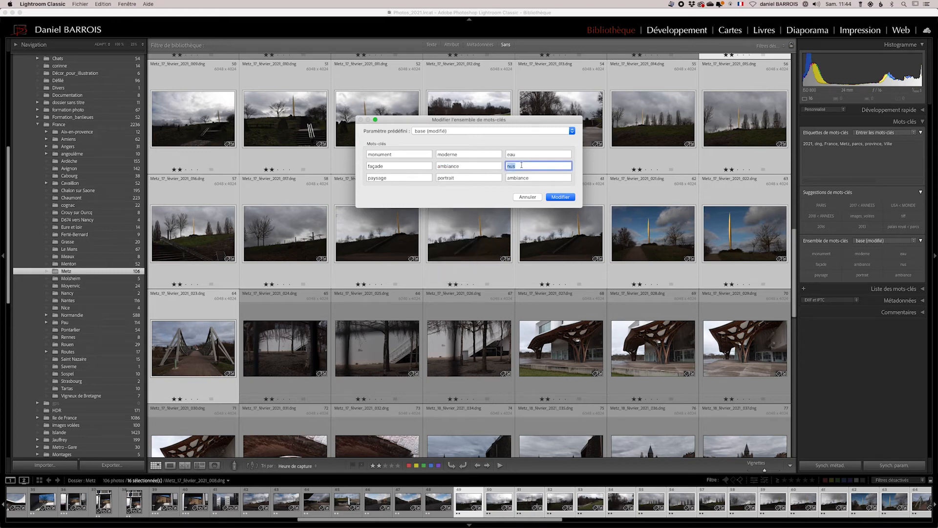
pyautogui.write('parcs')
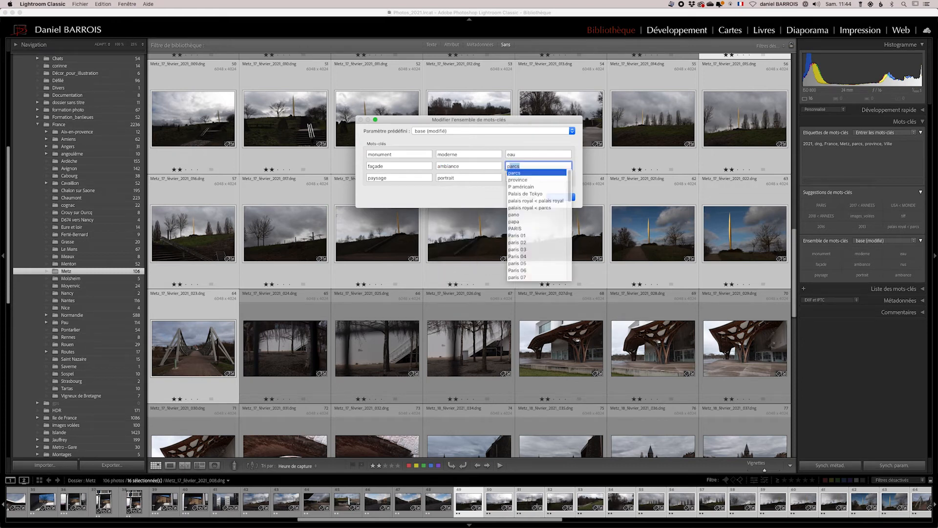
pyautogui.moveTo(570, 193); pyautogui.dragTo(578, 239)
pyautogui.write('pl')
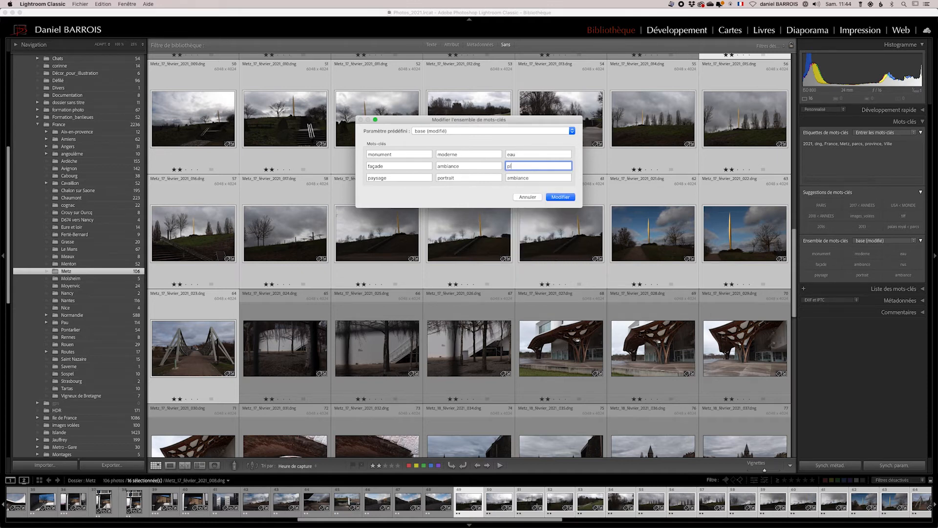
pyautogui.write('uie')
# Set the third row's first two keywords to nuit and parking.
pyautogui.doubleClick(389, 178)
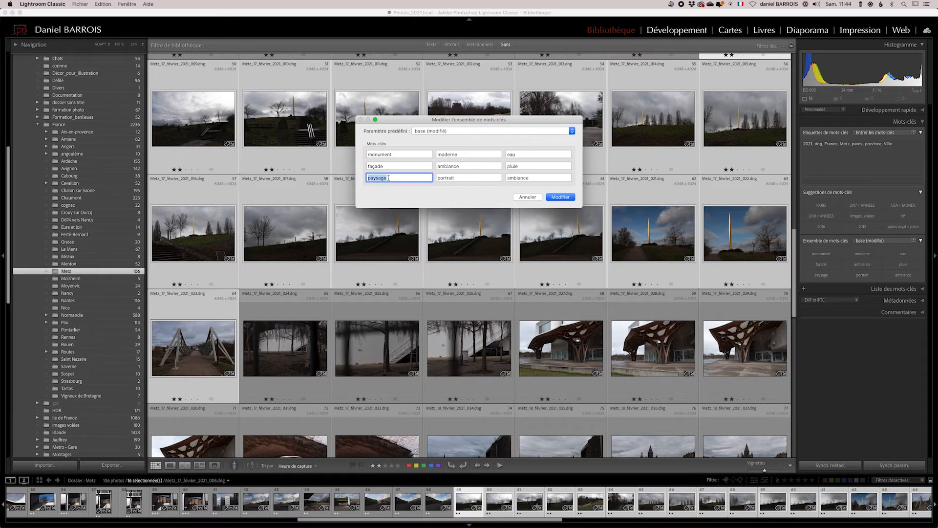
pyautogui.write('nuit <')
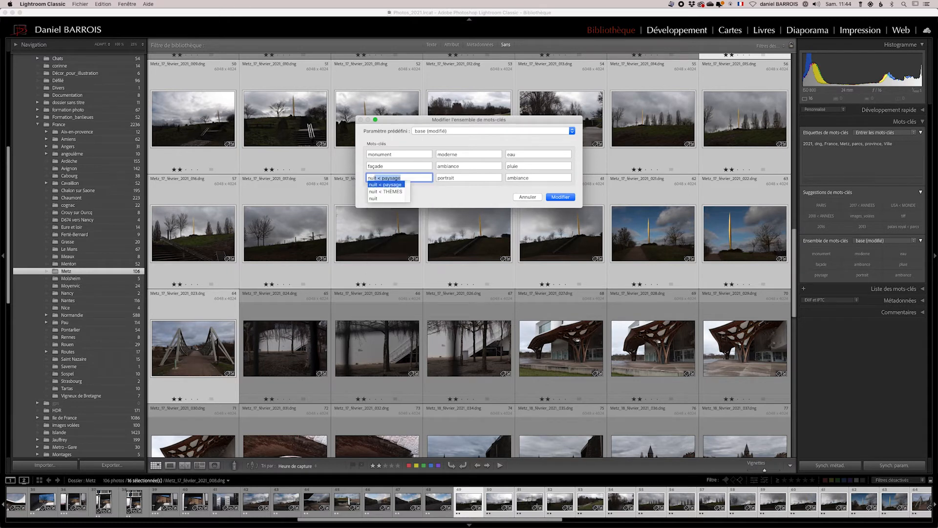
pyautogui.press('BackSpace')
pyautogui.press('Tab')
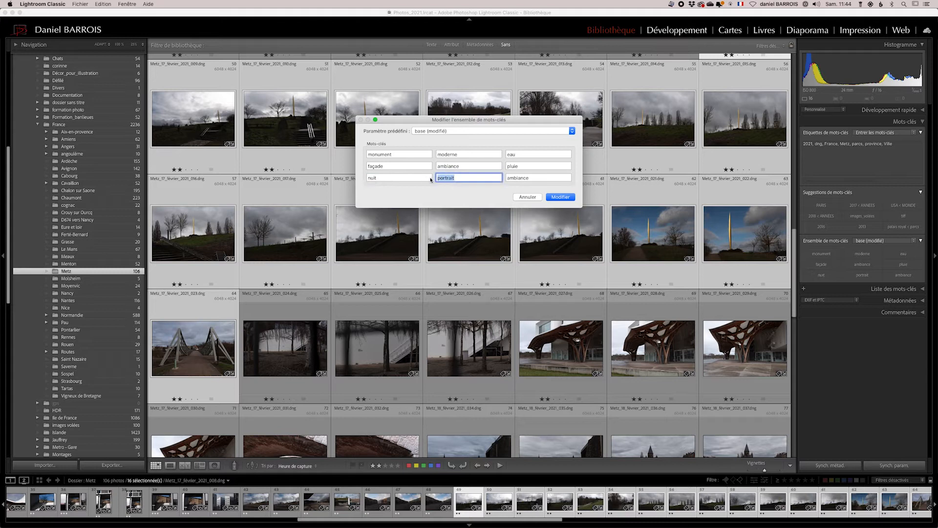
pyautogui.write('par')
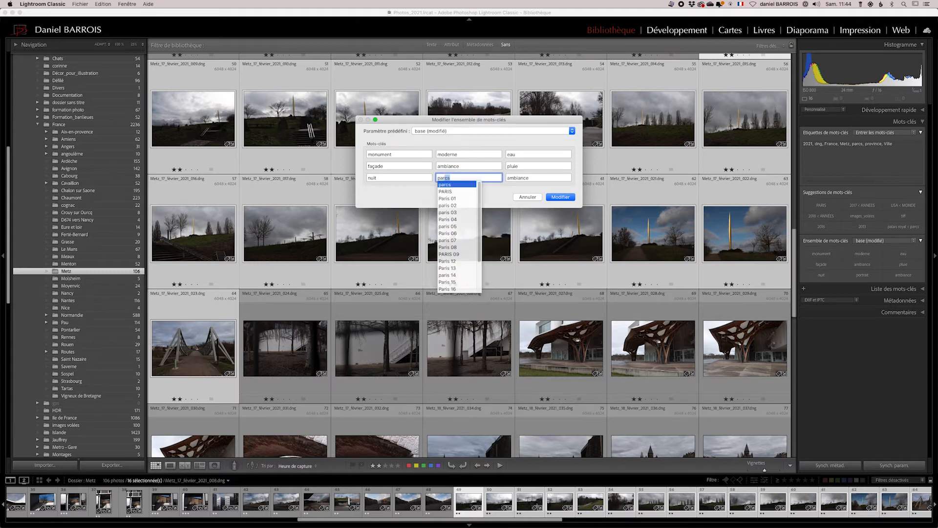
pyautogui.write('king')
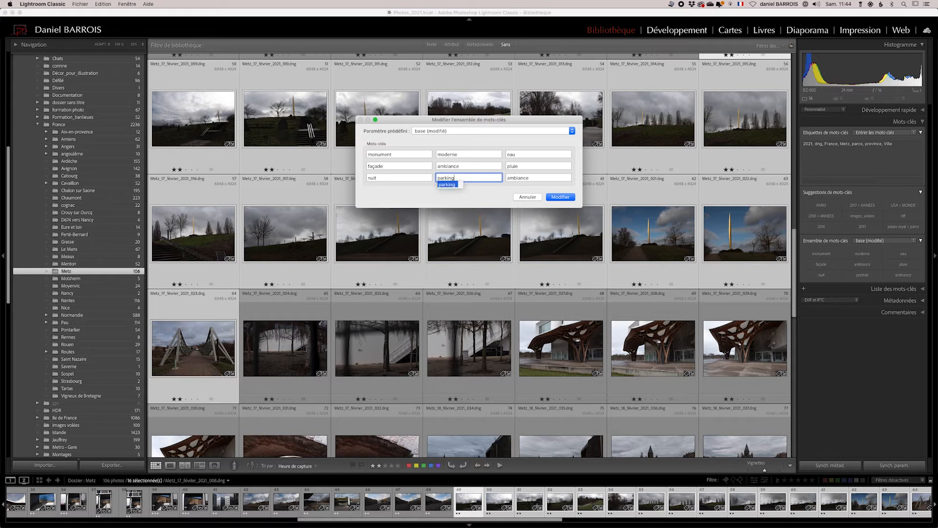
# Set the last keyword of the third row to place, removing the autocompleted place Vendome.
pyautogui.click(541, 178)
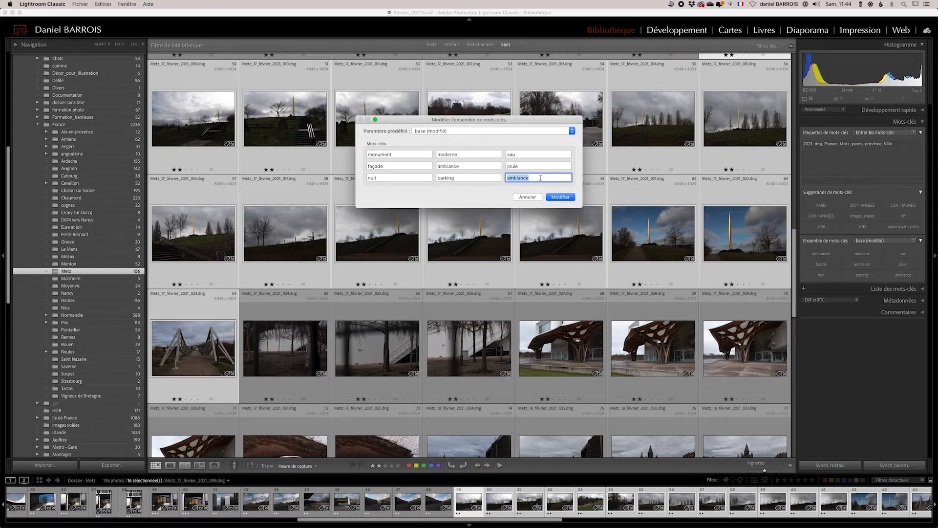
pyautogui.write('place Vendome')
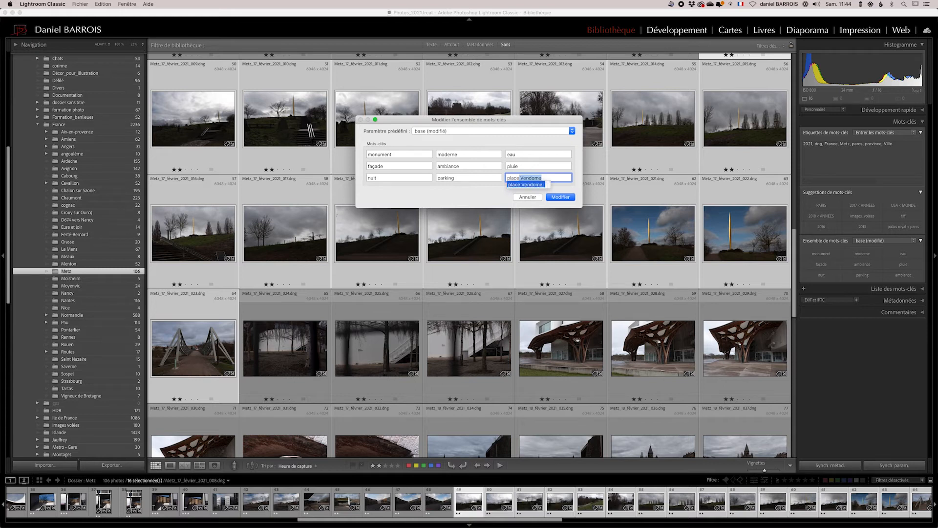
pyautogui.click(473, 193)
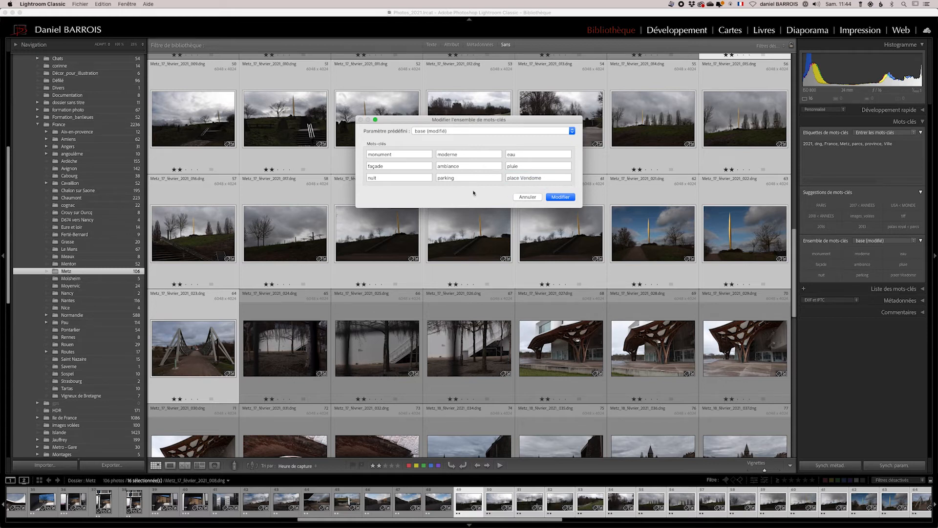
pyautogui.tripleClick(540, 177)
pyautogui.press('BackSpace')
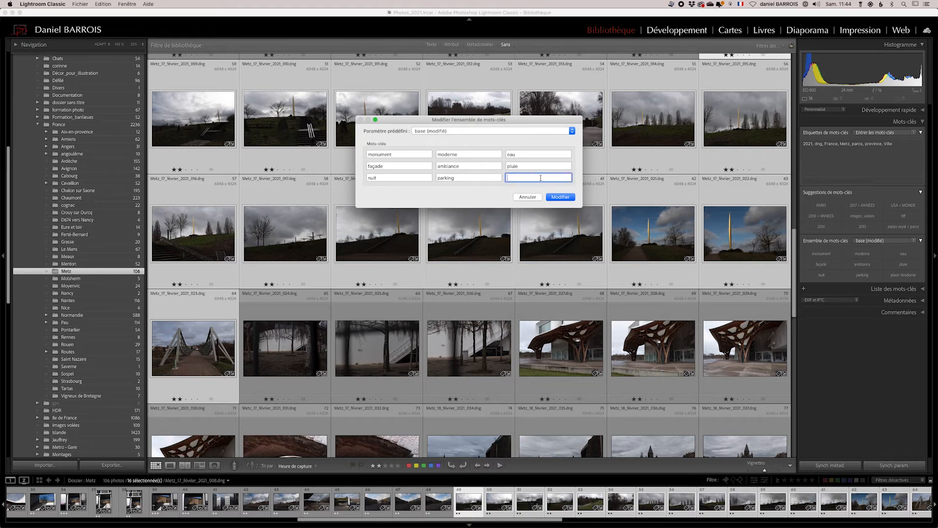
pyautogui.write('^p')
pyautogui.moveTo(530, 180); pyautogui.dragTo(483, 180)
pyautogui.write('place')
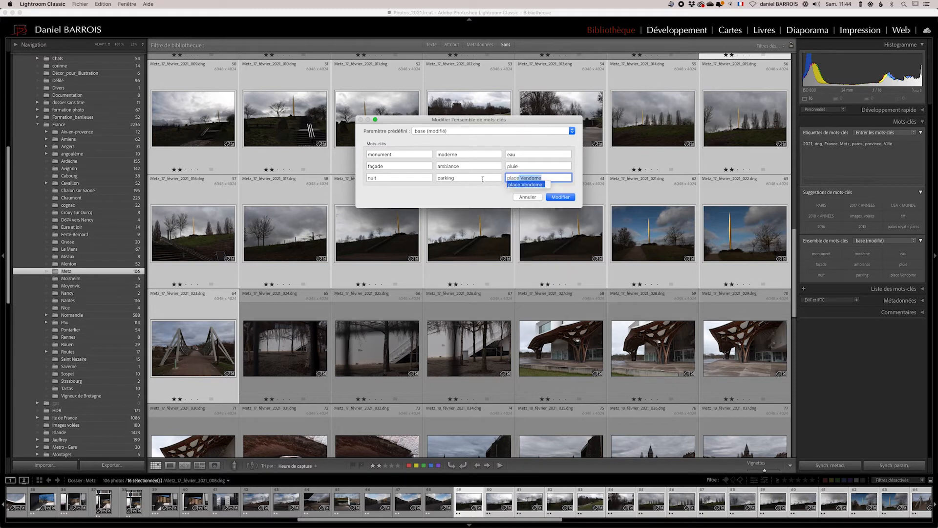
pyautogui.press('BackSpace')
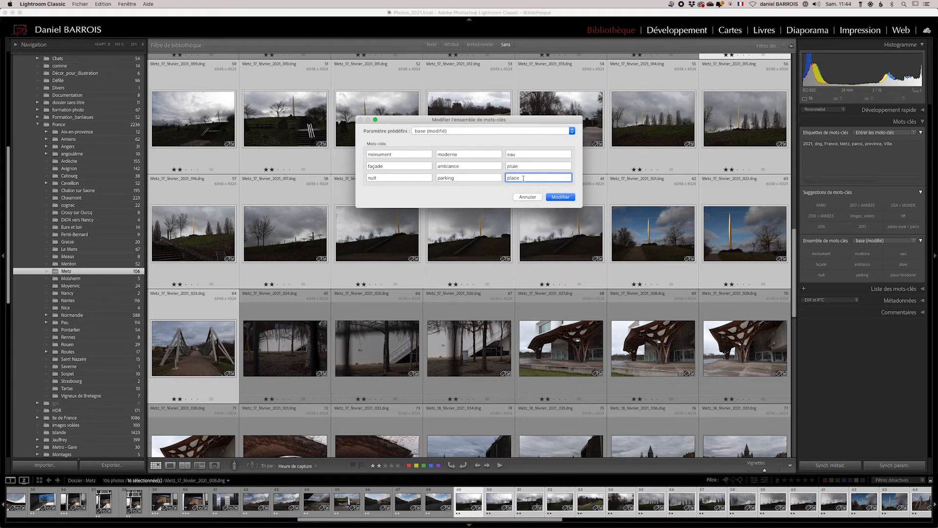
# Save the edited keywords as a new keyword set preset named Ville and close the editor.
pyautogui.click(453, 131)
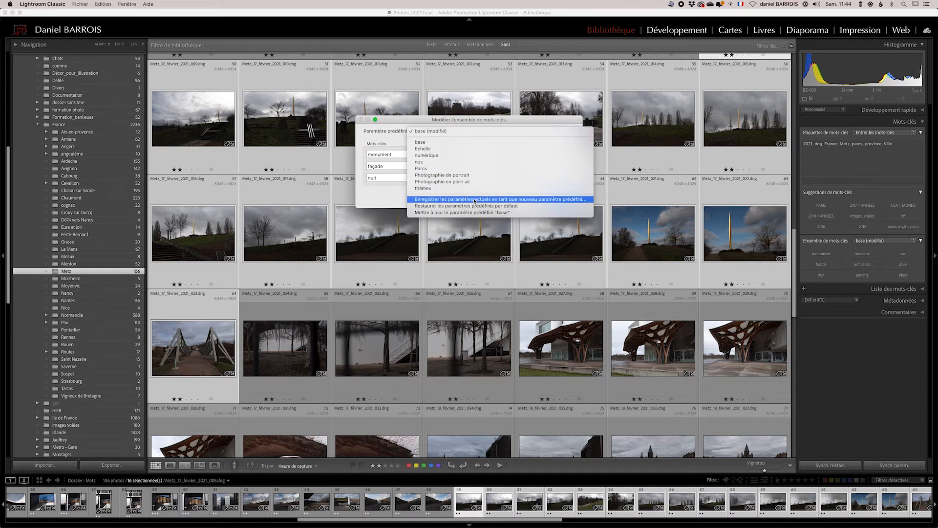
pyautogui.click(551, 200)
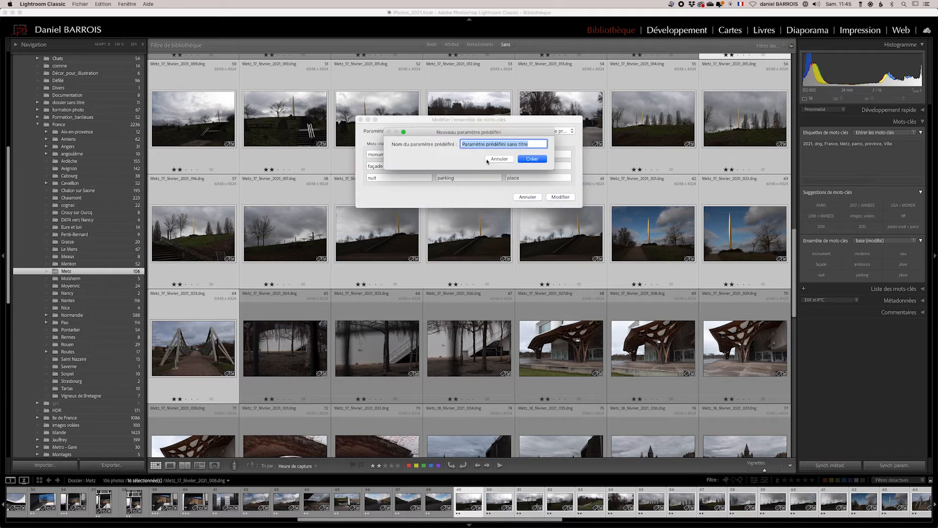
pyautogui.write('Vi')
pyautogui.click(535, 158)
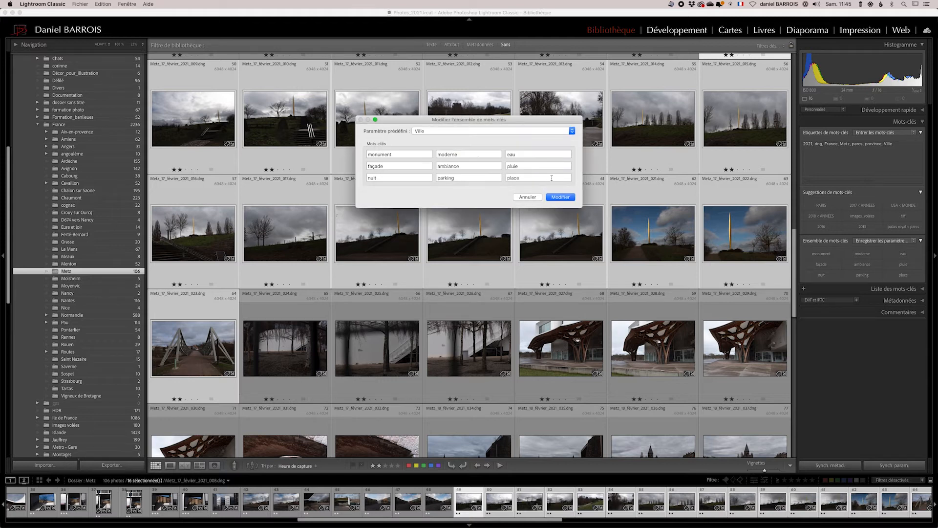
pyautogui.click(525, 196)
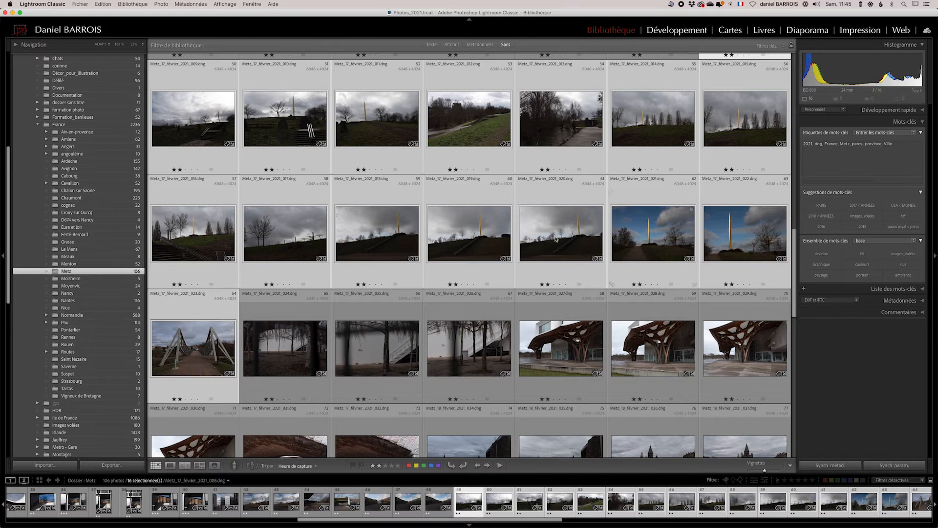
# Switch the active keyword set to Ville.
pyautogui.scroll(5, 452, 187)
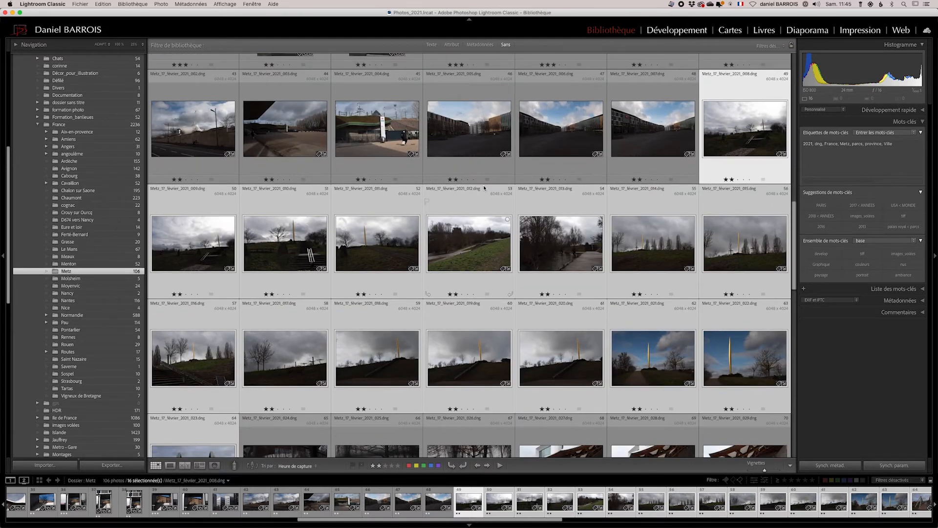
pyautogui.scroll(3, 484, 186)
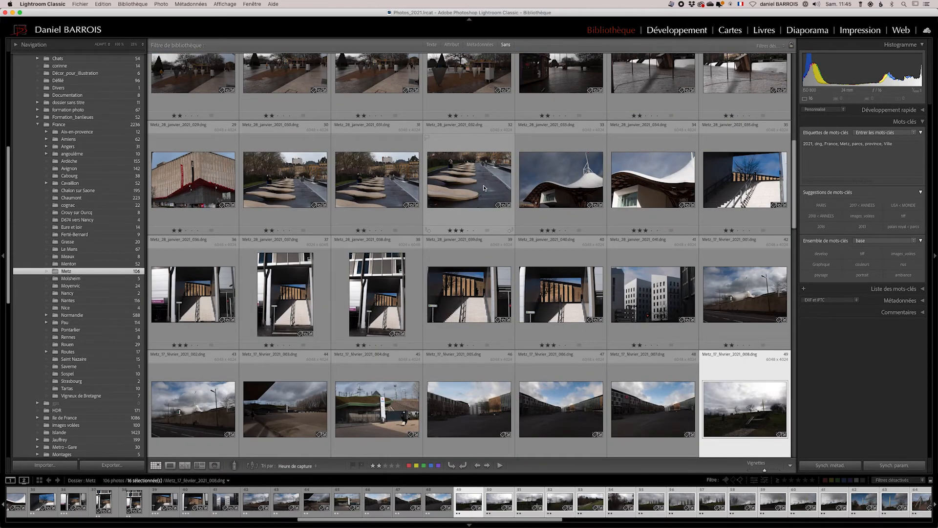
pyautogui.scroll(8, 484, 188)
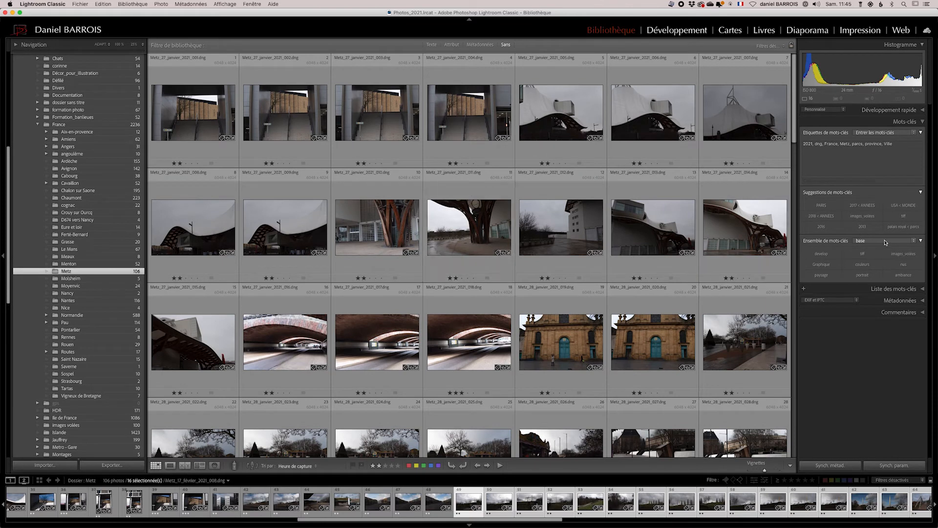
pyautogui.click(885, 241)
pyautogui.click(805, 299)
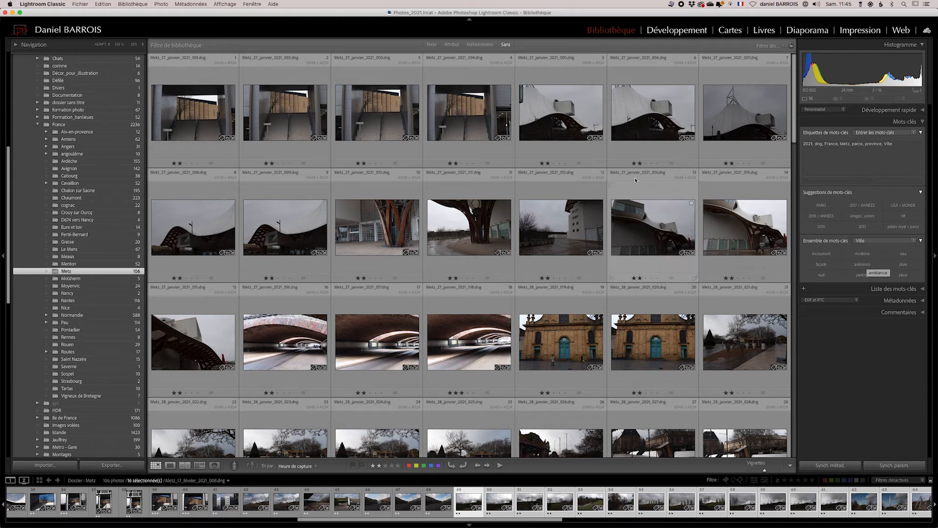
# Select the photos Metz_27_janvier_2021_001 to 004 and tag them with the keyword moderne.
pyautogui.click(201, 106)
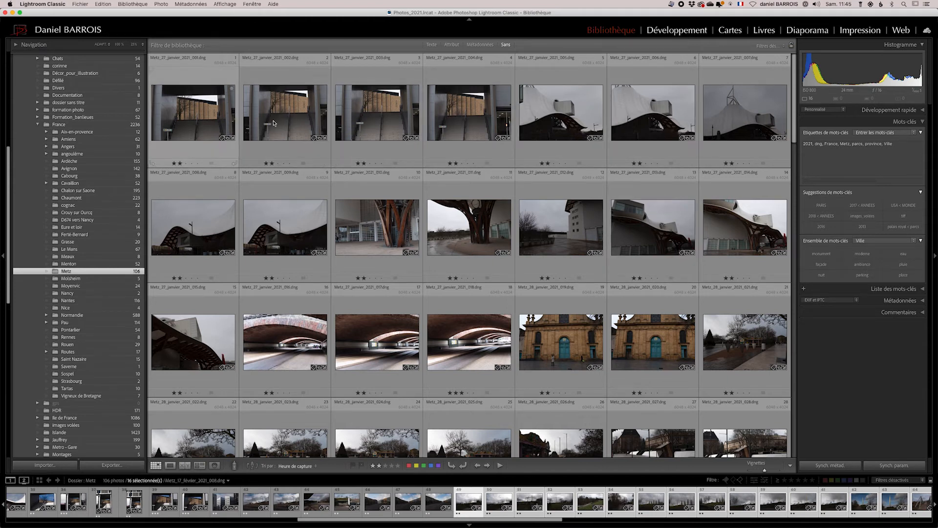
pyautogui.keyDown('shift'); pyautogui.click(480, 125); pyautogui.keyUp('shift')
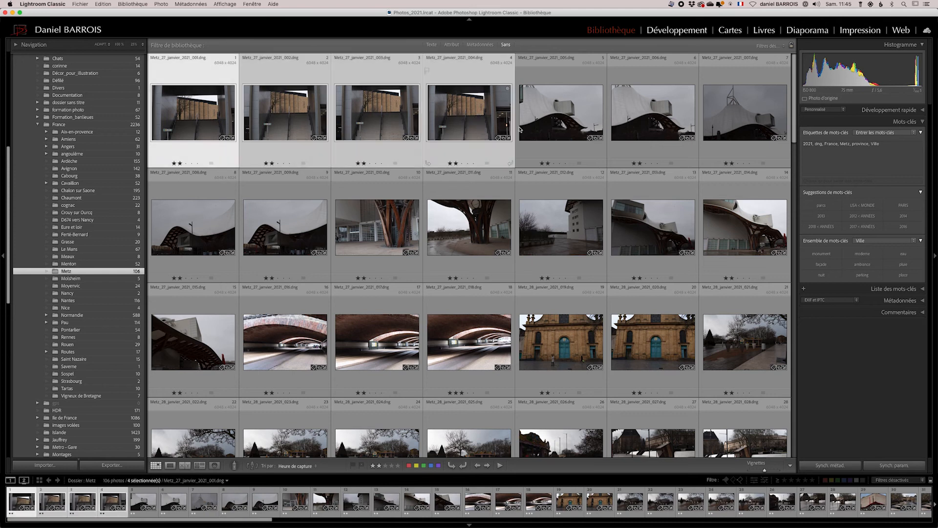
pyautogui.click(863, 254)
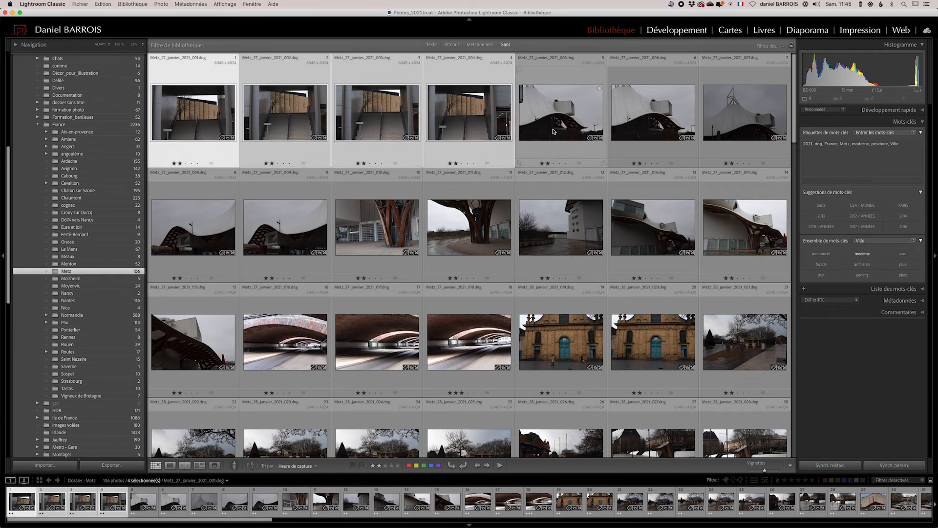
# Select the photos Metz_27_janvier_2021_005 to 009 and tag them with moderne.
pyautogui.click(555, 127)
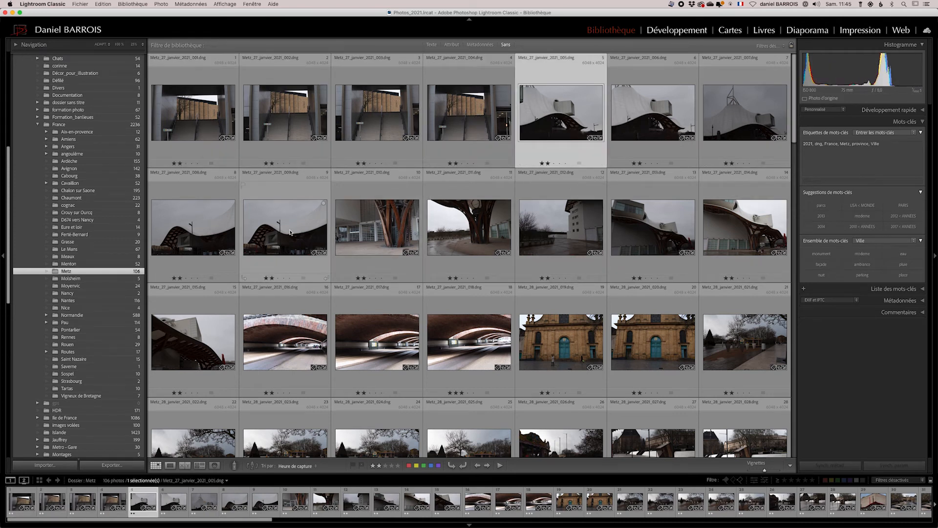
pyautogui.keyDown('shift'); pyautogui.click(297, 226); pyautogui.keyUp('shift')
pyautogui.click(862, 254)
# Select a range of twelve photos of the wet riverside square and tag them with the keyword pluie.
pyautogui.scroll(-1, 605, 280)
pyautogui.scroll(-5, 605, 280)
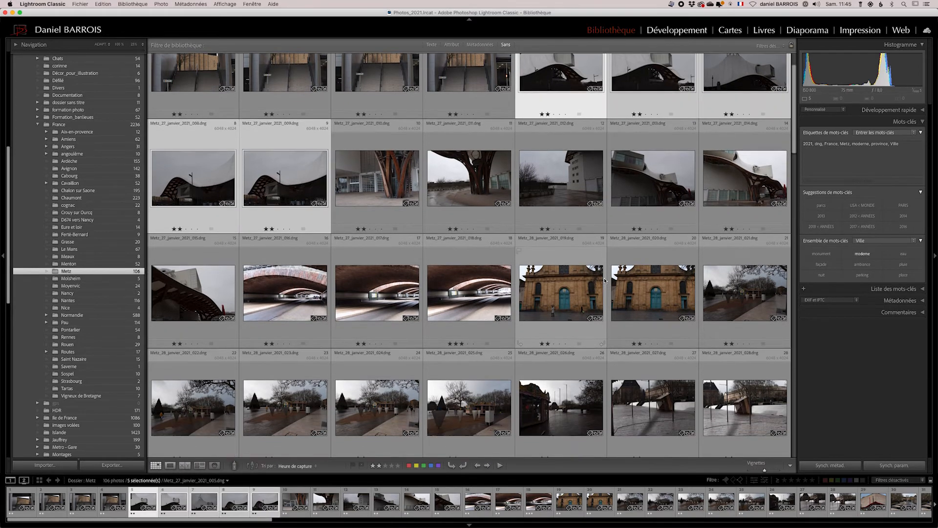
pyautogui.scroll(-1, 605, 280)
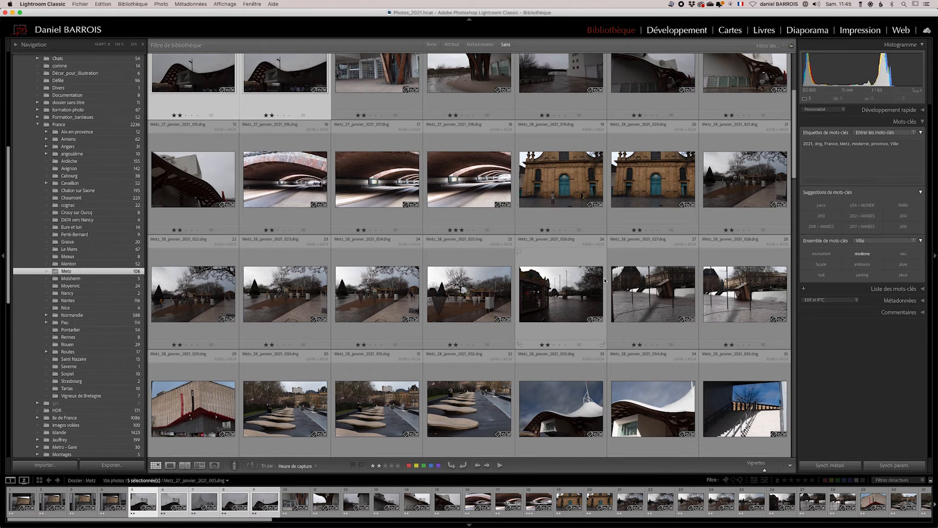
pyautogui.scroll(-1, 619, 250)
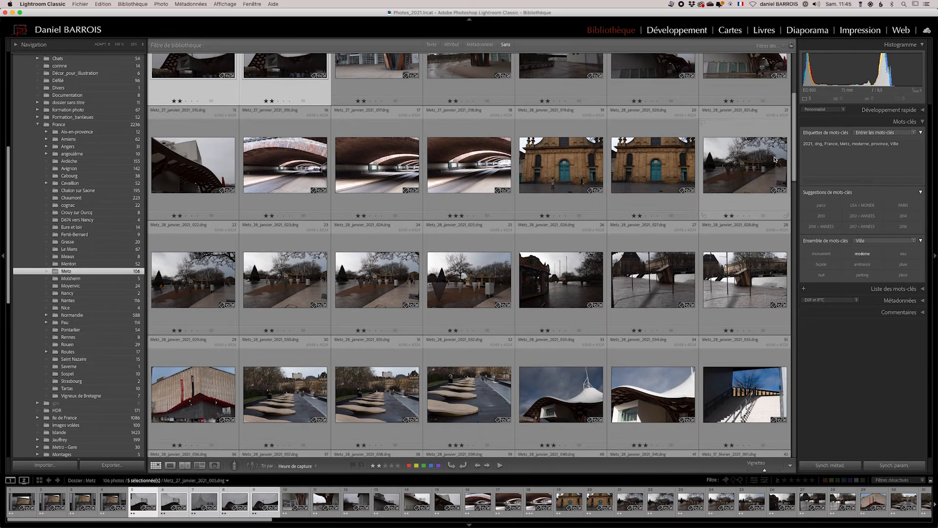
pyautogui.click(745, 170)
pyautogui.scroll(-3, 630, 245)
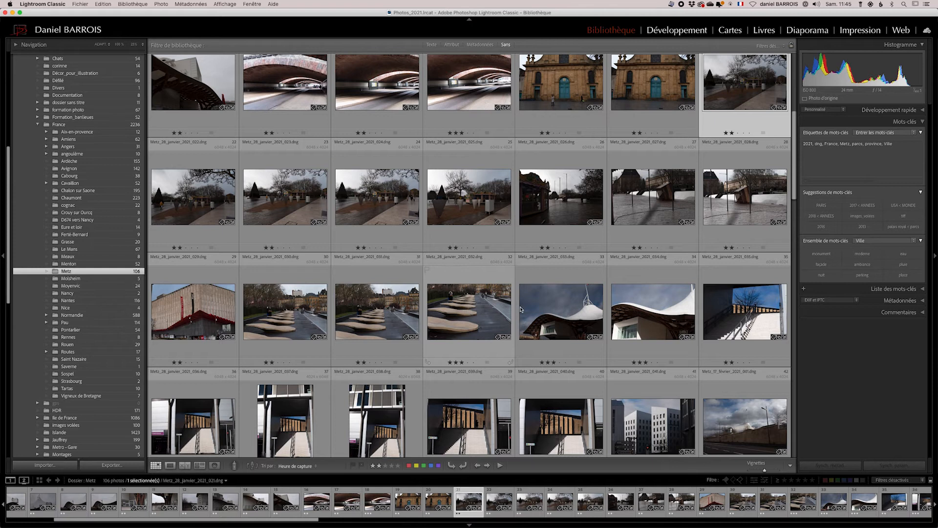
pyautogui.keyDown('shift'); pyautogui.click(488, 311); pyautogui.keyUp('shift')
pyautogui.click(903, 265)
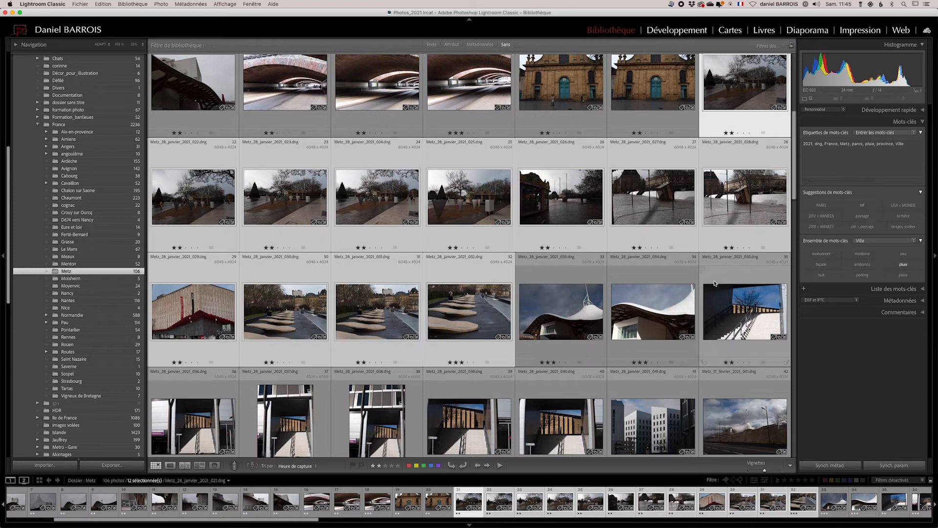
# Select seven photos of the sunlit modern building and tag them with the keyword moderne.
pyautogui.scroll(-3, 714, 283)
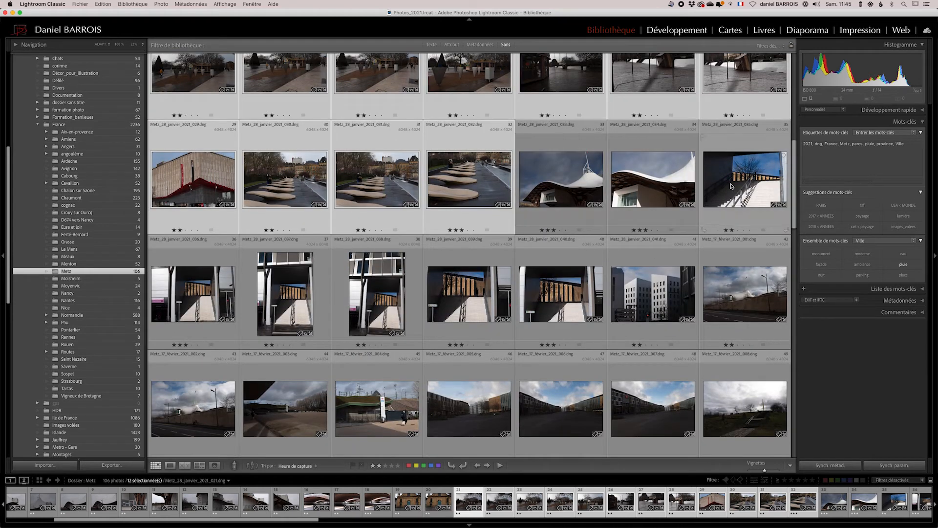
pyautogui.click(751, 194)
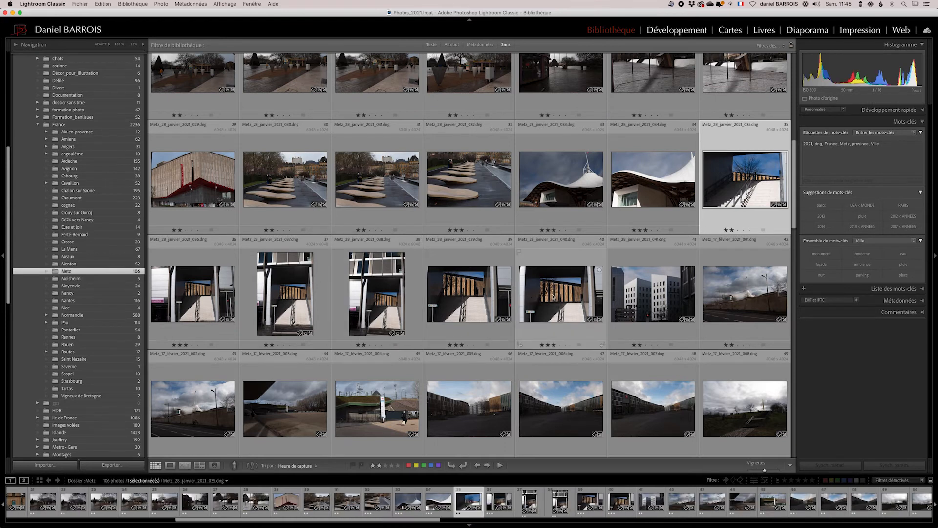
pyautogui.keyDown('shift'); pyautogui.click(653, 296); pyautogui.keyUp('shift')
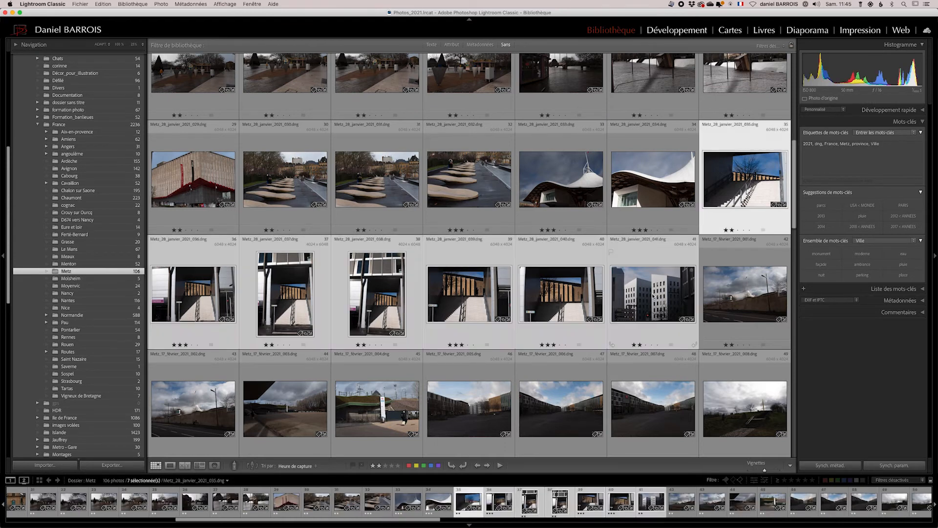
pyautogui.click(839, 262)
# Select the photo of the wooded riverside path and tag it with the keyword eau.
pyautogui.scroll(-3, 700, 279)
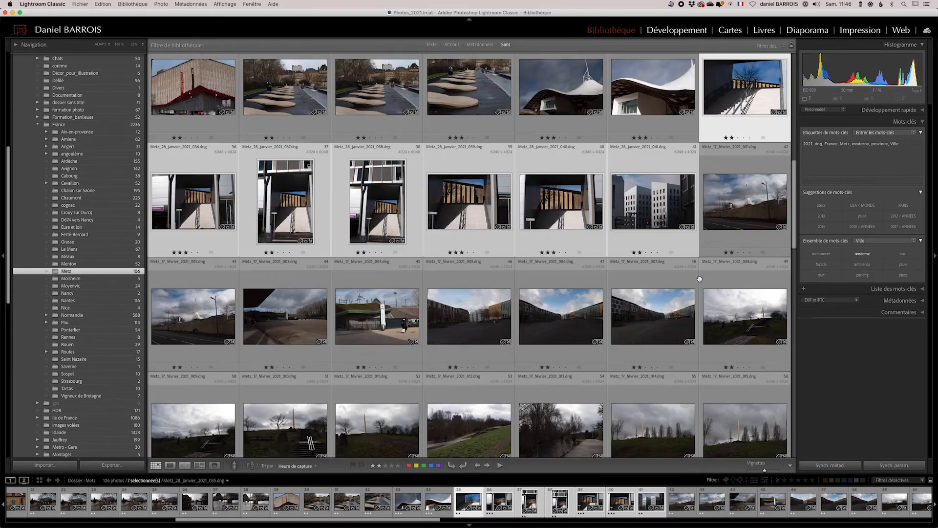
pyautogui.scroll(-2, 700, 279)
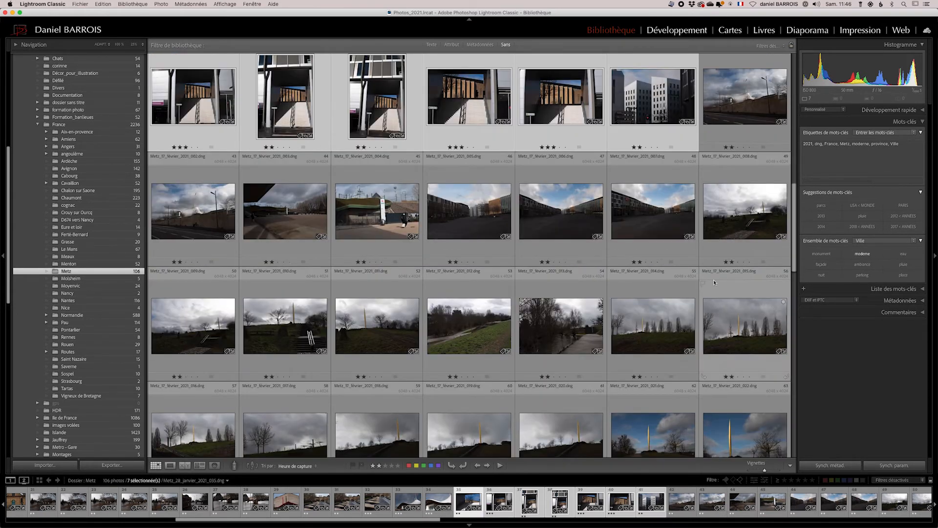
pyautogui.scroll(-2, 675, 291)
pyautogui.scroll(-1, 674, 290)
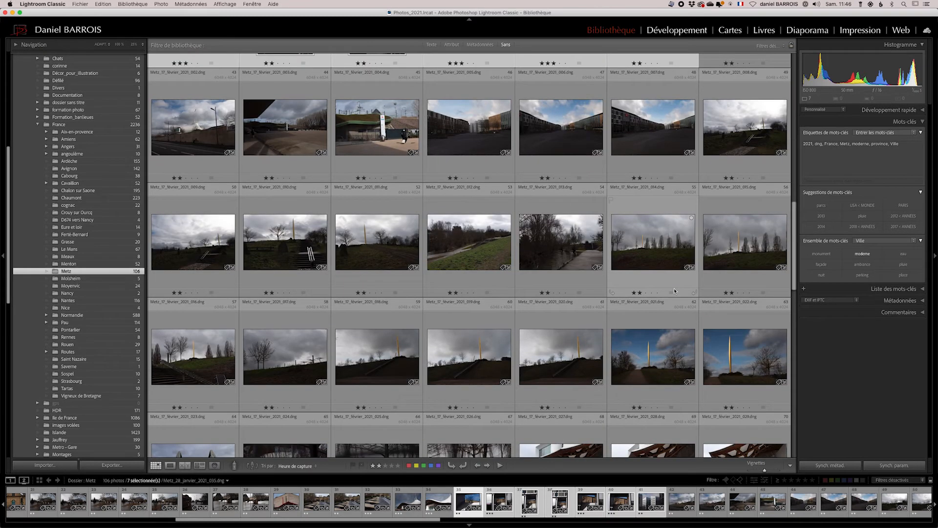
pyautogui.click(570, 256)
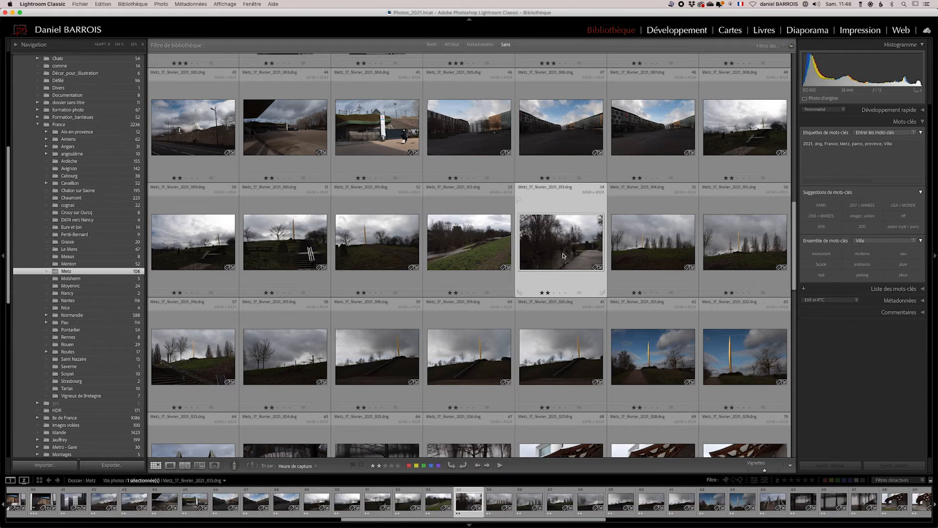
pyautogui.scroll(-6, 563, 255)
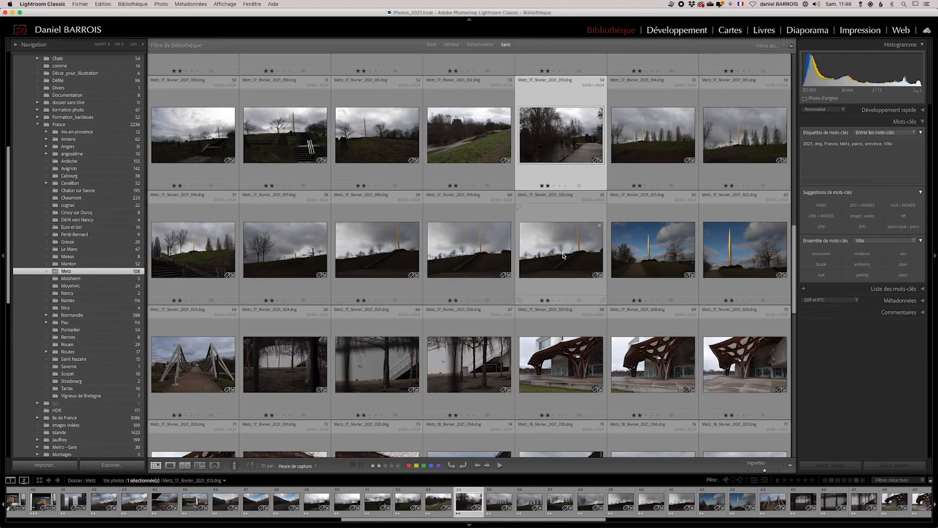
pyautogui.click(904, 253)
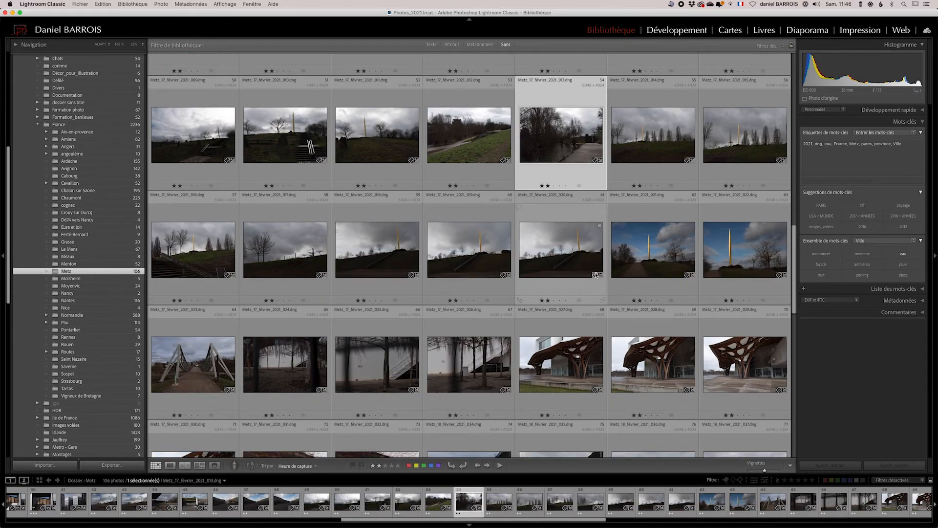
# Select seven photos of the cloudy park with the tall mast and tag them with pluie.
pyautogui.scroll(-2, 596, 275)
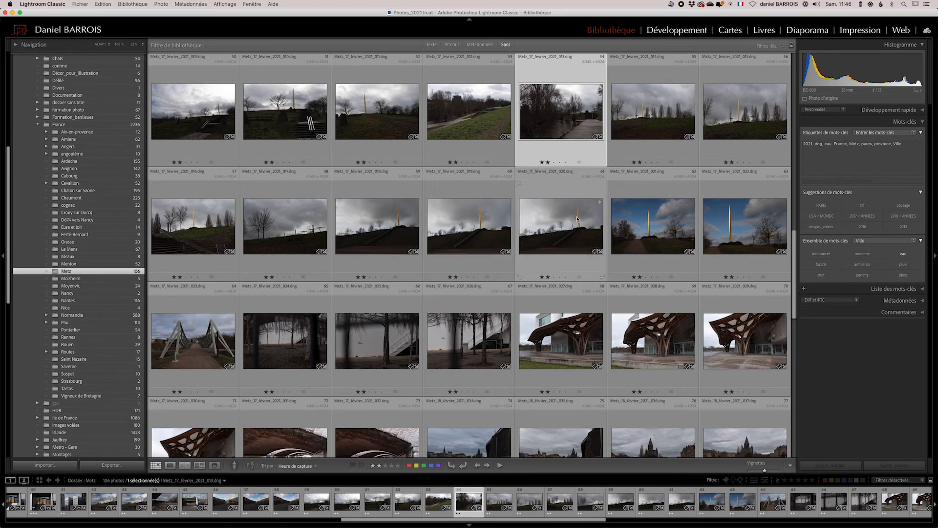
pyautogui.click(626, 157)
pyautogui.keyDown('shift'); pyautogui.click(560, 230); pyautogui.keyUp('shift')
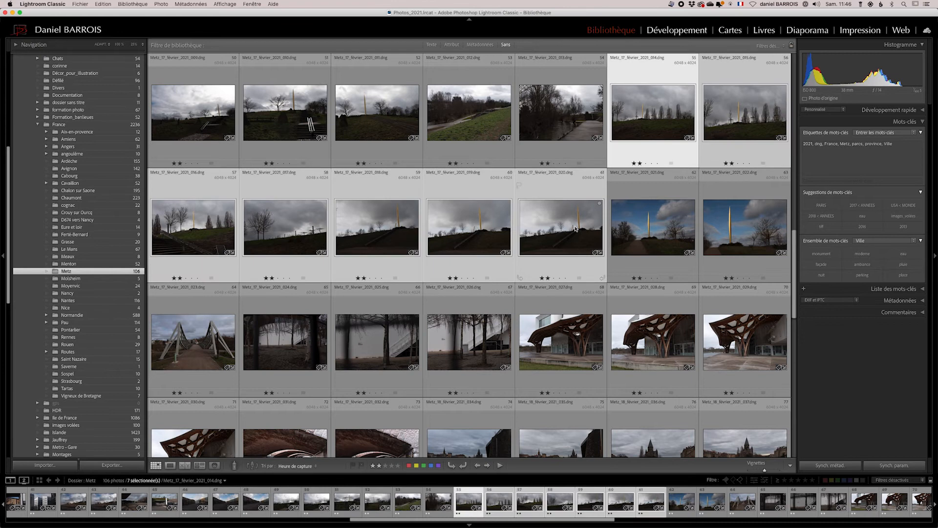
pyautogui.click(904, 265)
# Select four photos of the river and tag them with the keywords eau and monument.
pyautogui.scroll(-6, 587, 278)
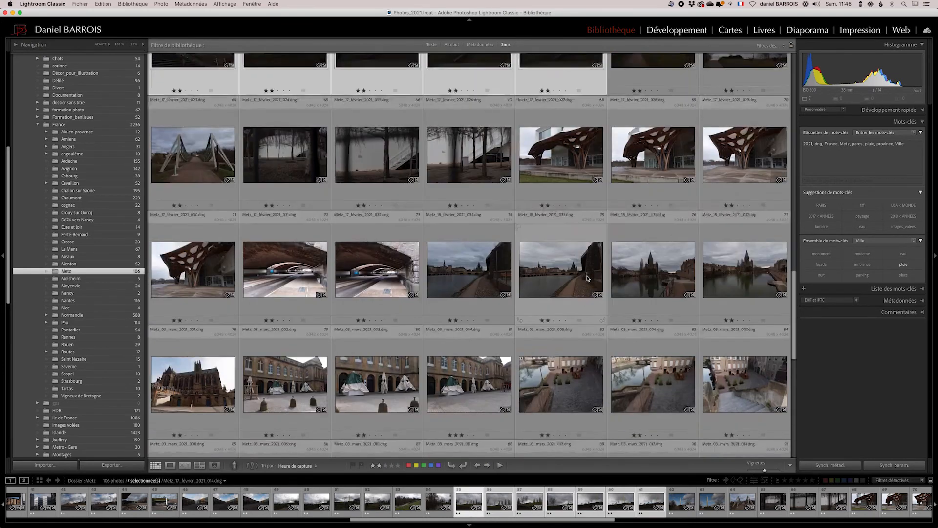
pyautogui.scroll(-1, 587, 277)
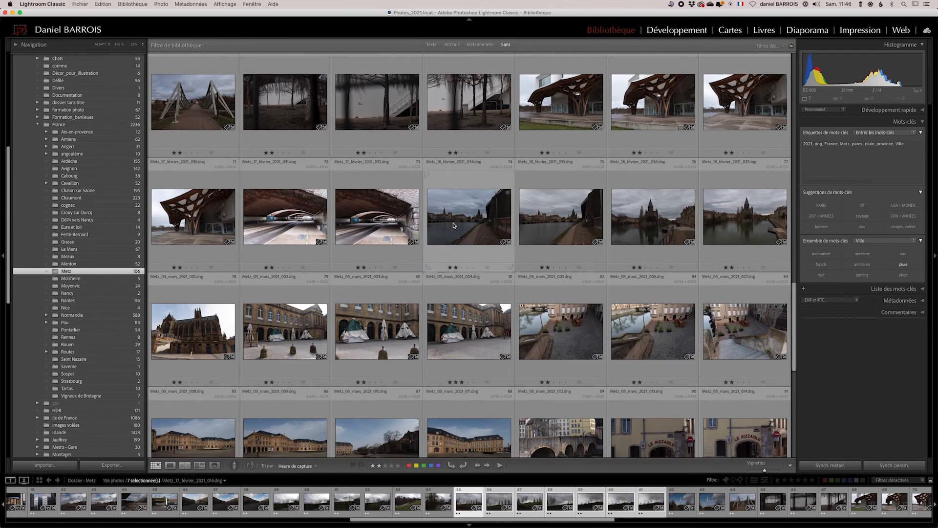
pyautogui.click(453, 225)
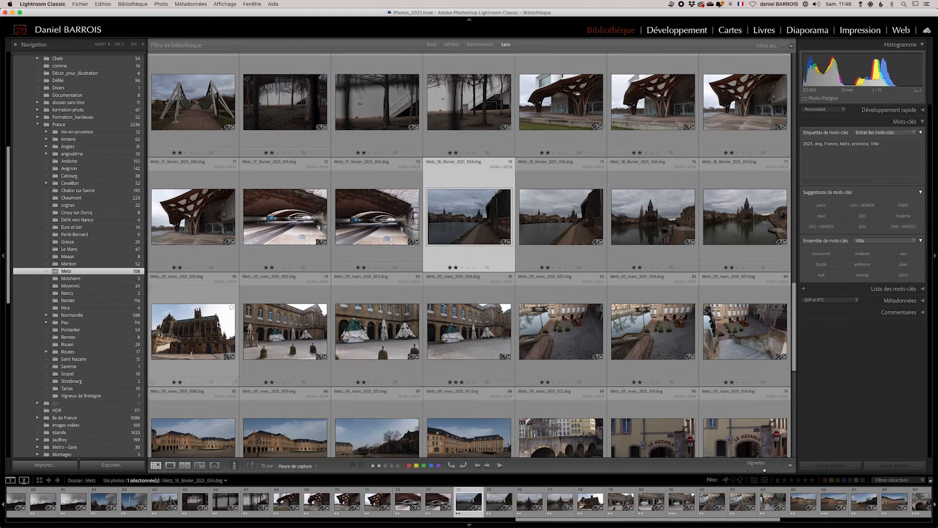
pyautogui.keyDown('shift'); pyautogui.click(764, 230); pyautogui.keyUp('shift')
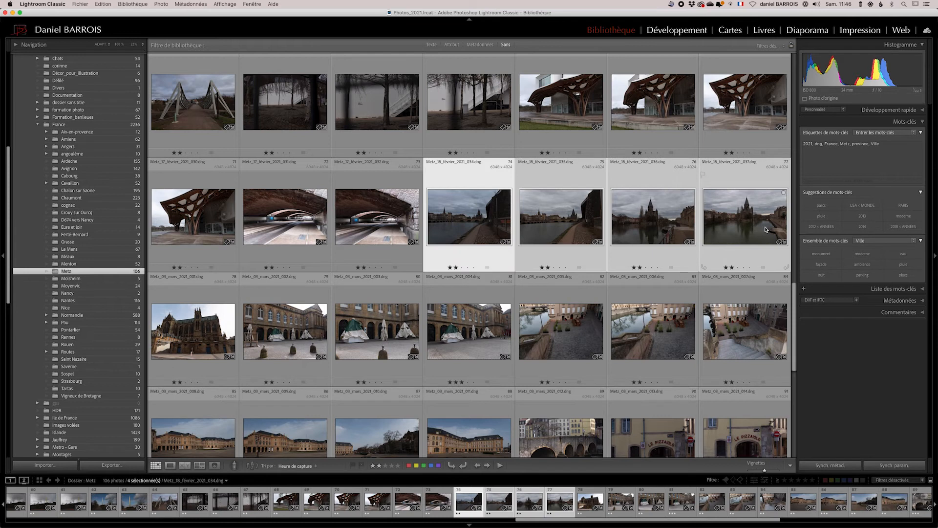
pyautogui.click(903, 254)
pyautogui.click(822, 255)
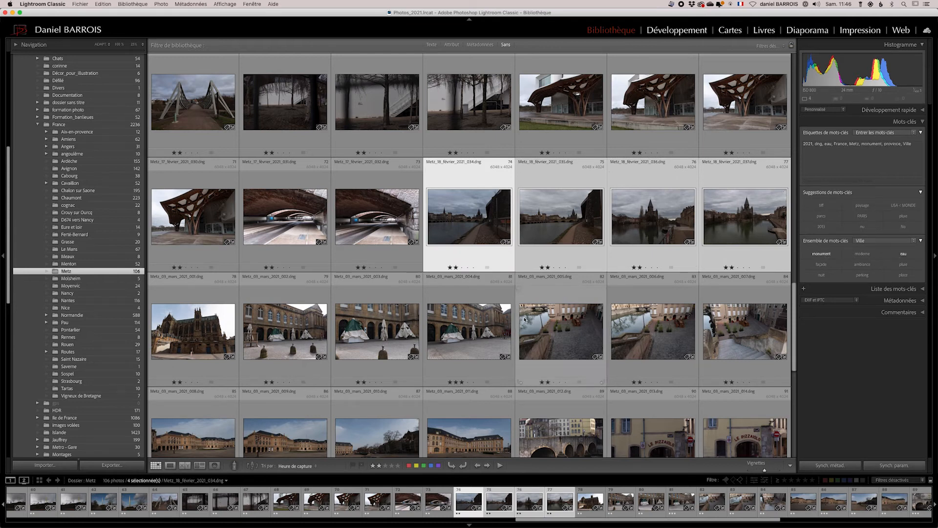
# Tag the cathedral photo with monument, then select three courtyard photos and tag them with ambiance.
pyautogui.click(182, 345)
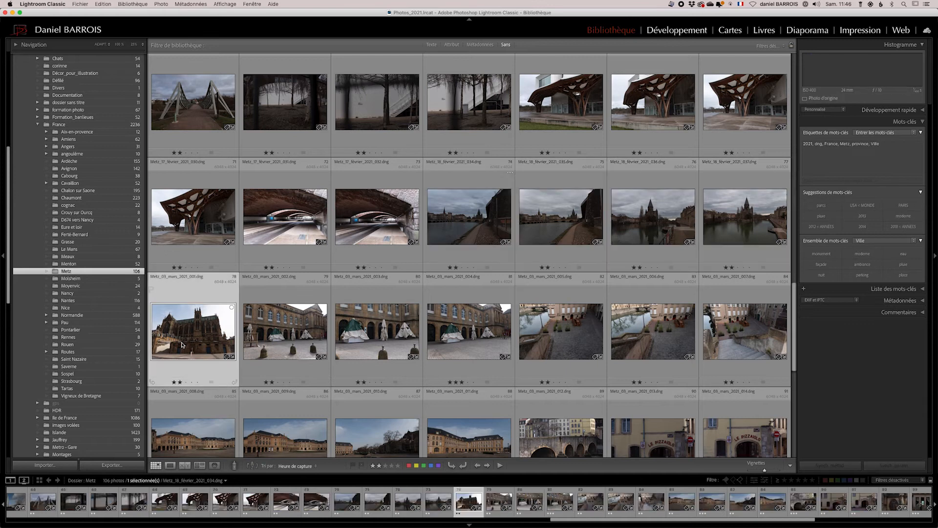
pyautogui.click(826, 253)
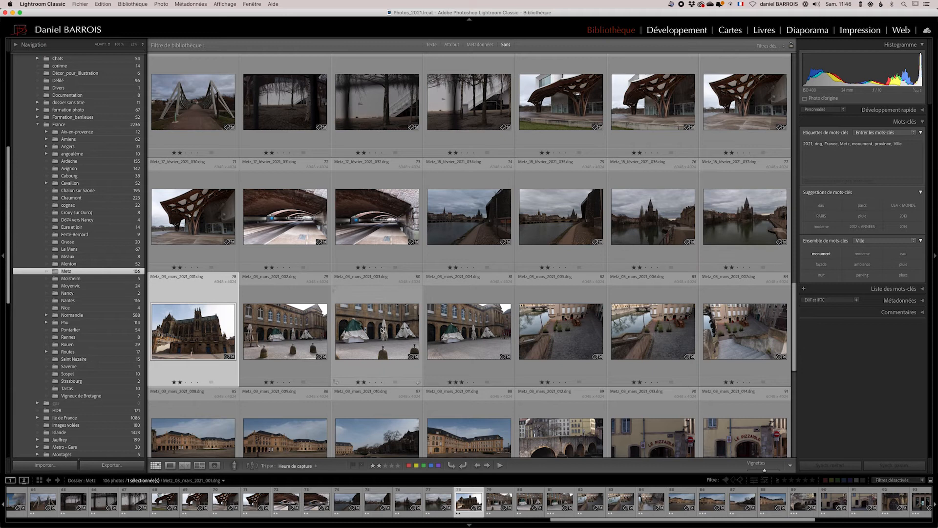
pyautogui.click(285, 334)
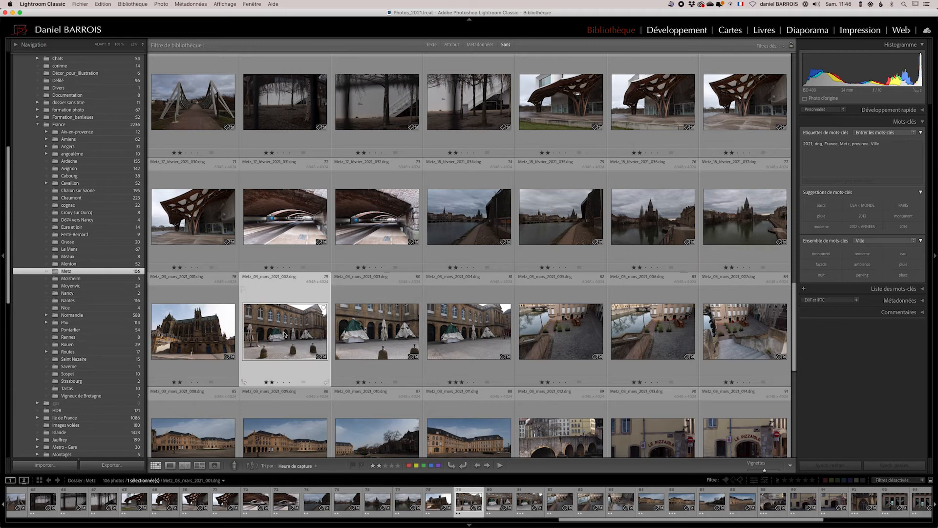
pyautogui.keyDown('shift'); pyautogui.click(478, 336); pyautogui.keyUp('shift')
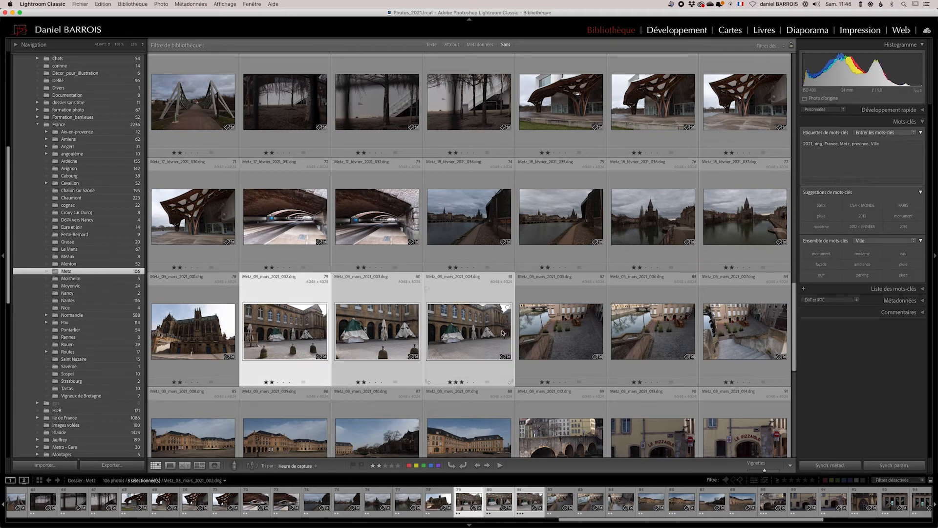
pyautogui.click(862, 264)
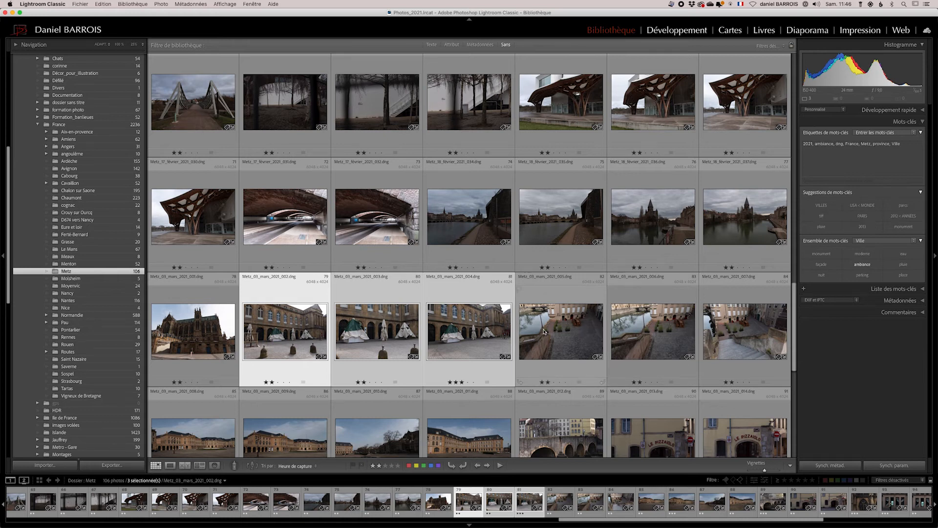
# Select seven photos from the canal courtyard to the large square and tag them with place.
pyautogui.click(547, 332)
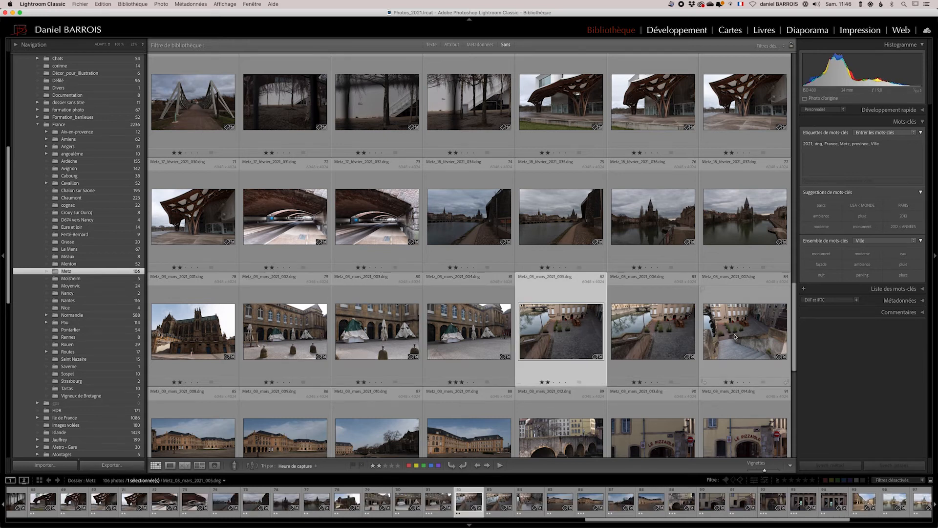
pyautogui.scroll(-3, 729, 338)
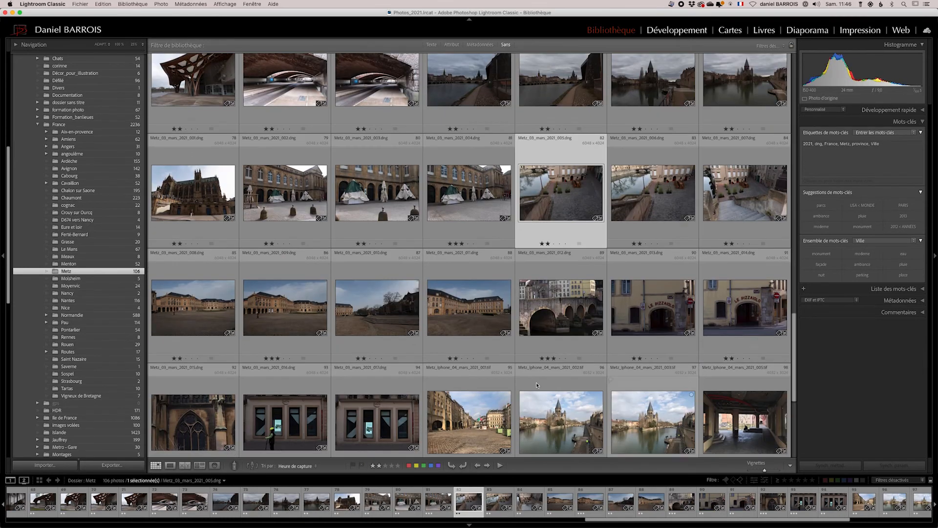
pyautogui.keyDown('shift'); pyautogui.click(475, 313); pyautogui.keyUp('shift')
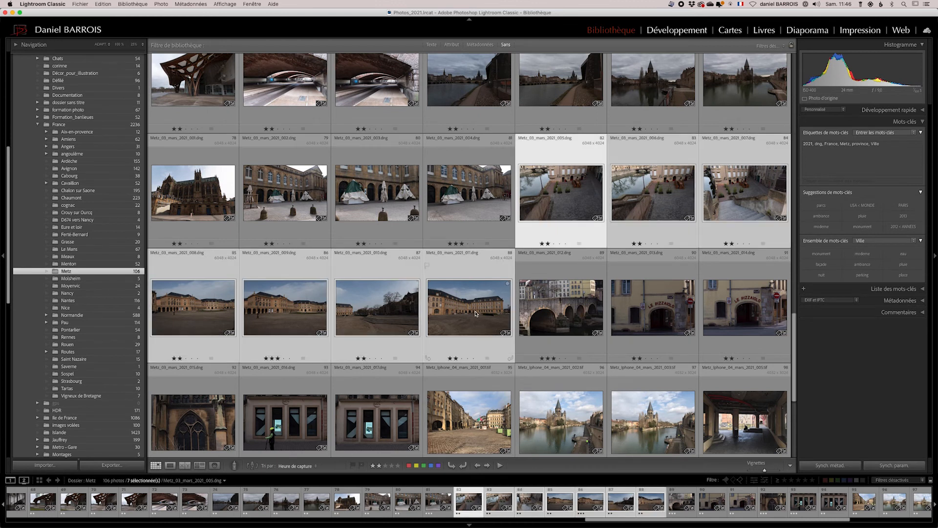
pyautogui.click(903, 274)
# Select the two photos of the window facade and tag them with façade.
pyautogui.scroll(-3, 587, 326)
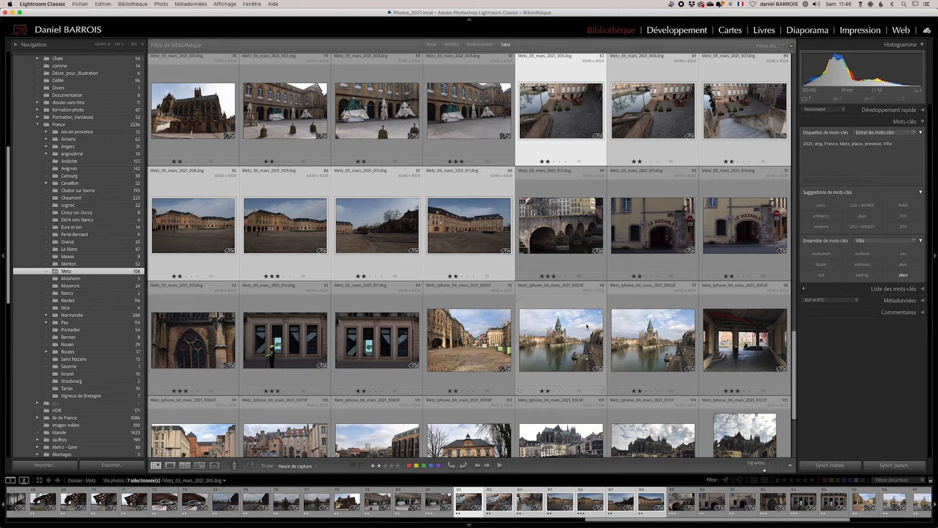
pyautogui.scroll(-1, 587, 326)
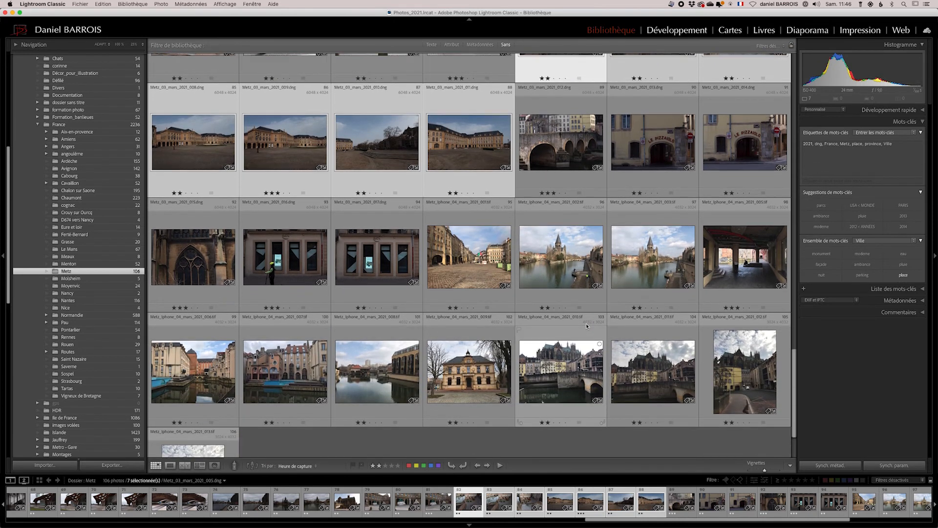
pyautogui.click(284, 256)
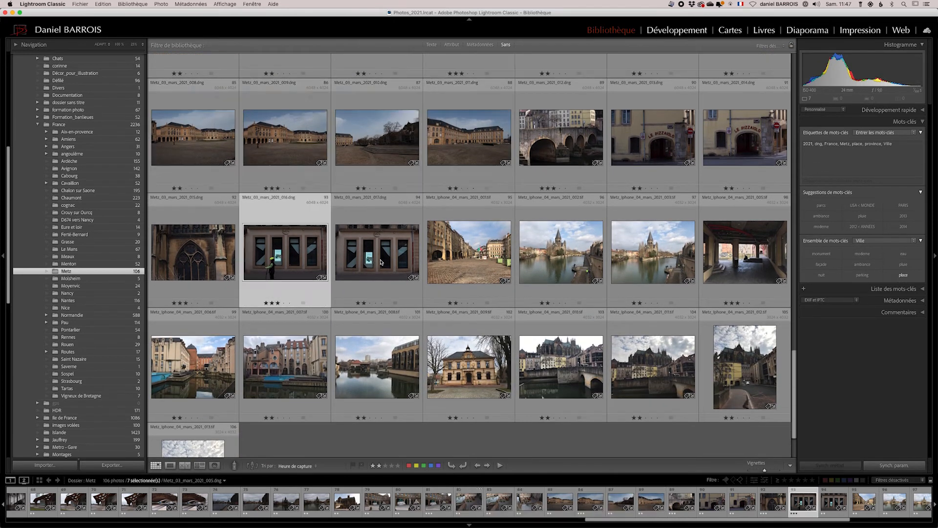
pyautogui.keyDown('shift'); pyautogui.click(380, 262); pyautogui.keyUp('shift')
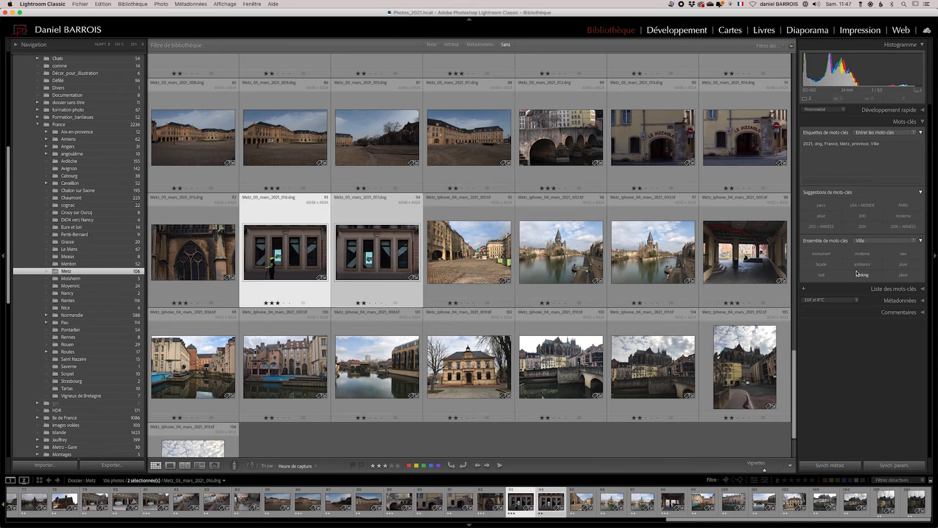
pyautogui.scroll(-1, 567, 234)
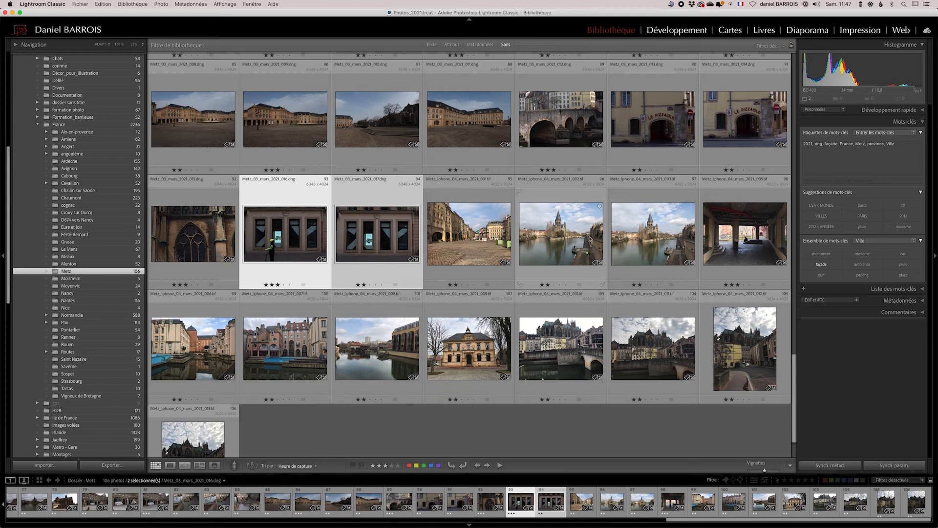
# Select the two photos of the church across the river and tag them with monument and eau.
pyautogui.click(560, 235)
pyautogui.keyDown('shift'); pyautogui.click(658, 237); pyautogui.keyUp('shift')
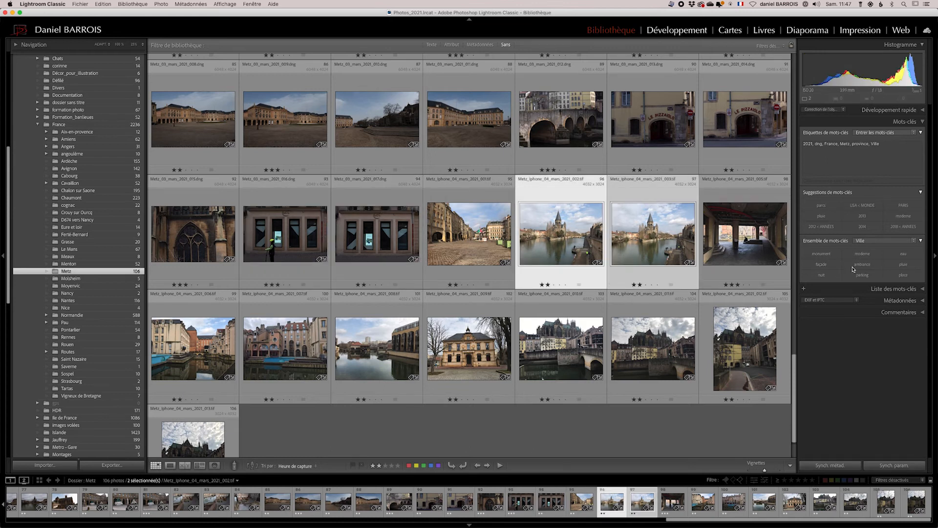
pyautogui.click(822, 254)
pyautogui.click(902, 255)
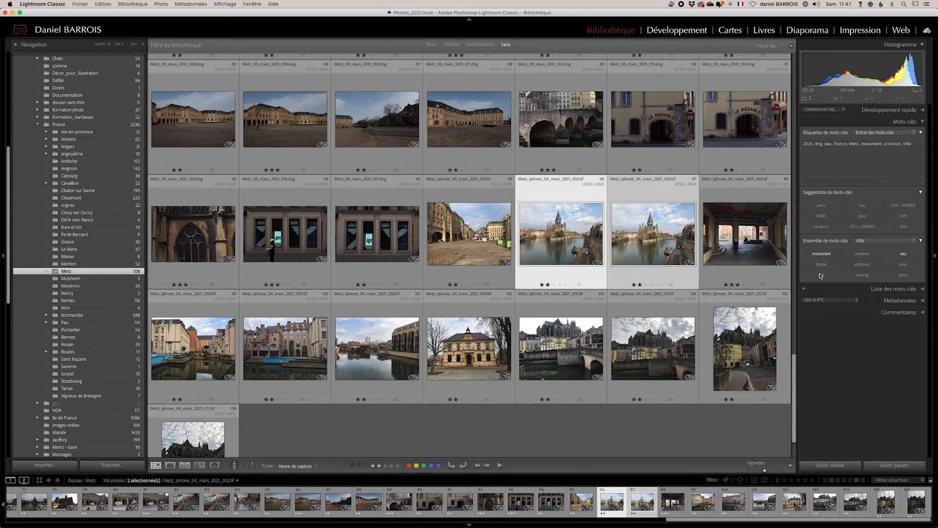
# Select four waterside photos and tag them with the keyword eau.
pyautogui.scroll(-1, 293, 332)
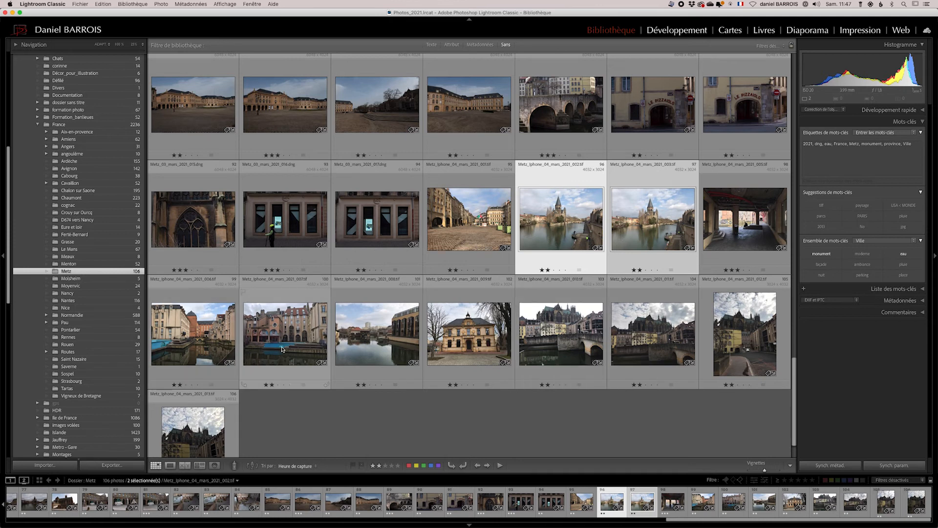
pyautogui.click(210, 344)
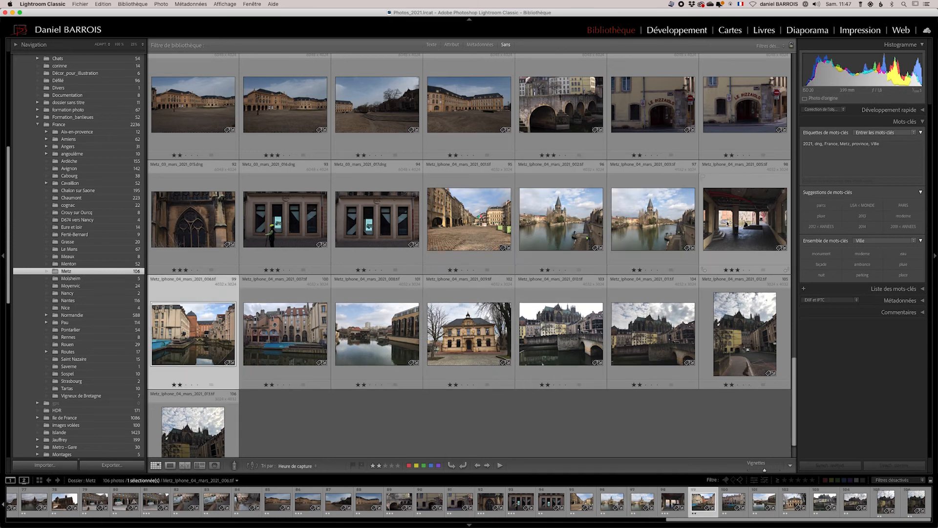
pyautogui.click(708, 229)
pyautogui.keyDown('shift'); pyautogui.click(359, 331); pyautogui.keyUp('shift')
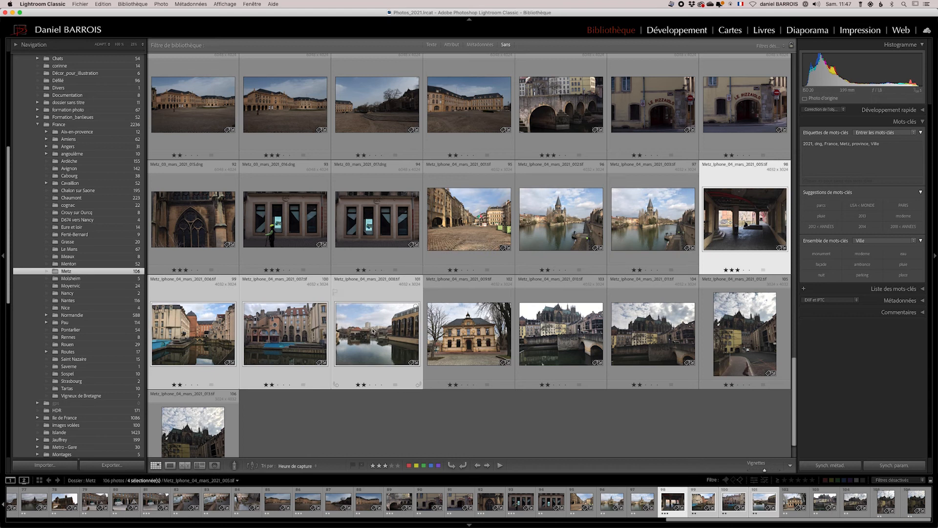
pyautogui.click(903, 253)
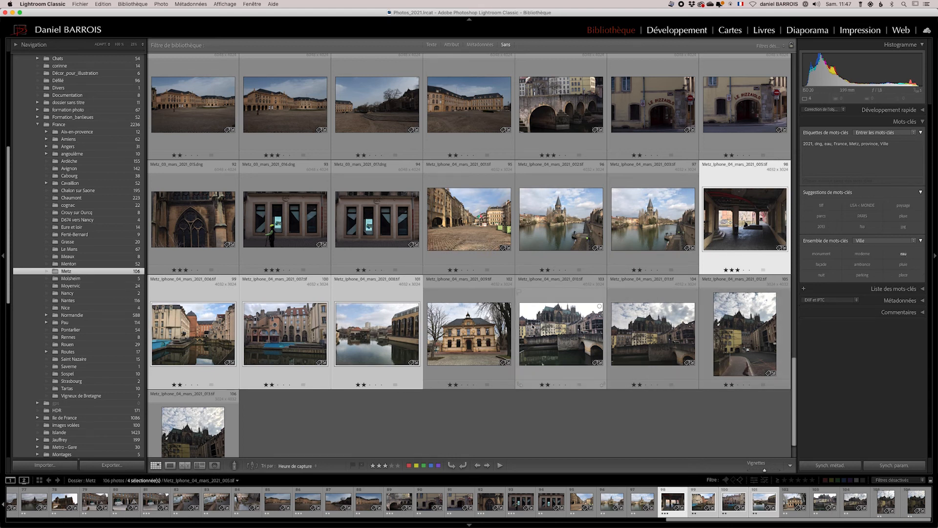
# Select the four photos of the cathedral beside the river and tag them with monument and orage.
pyautogui.scroll(-1, 538, 328)
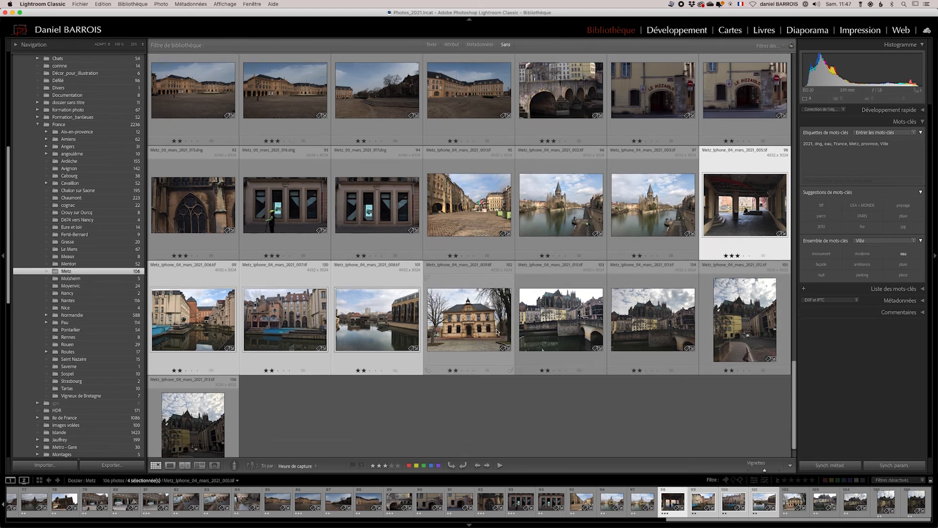
pyautogui.click(562, 320)
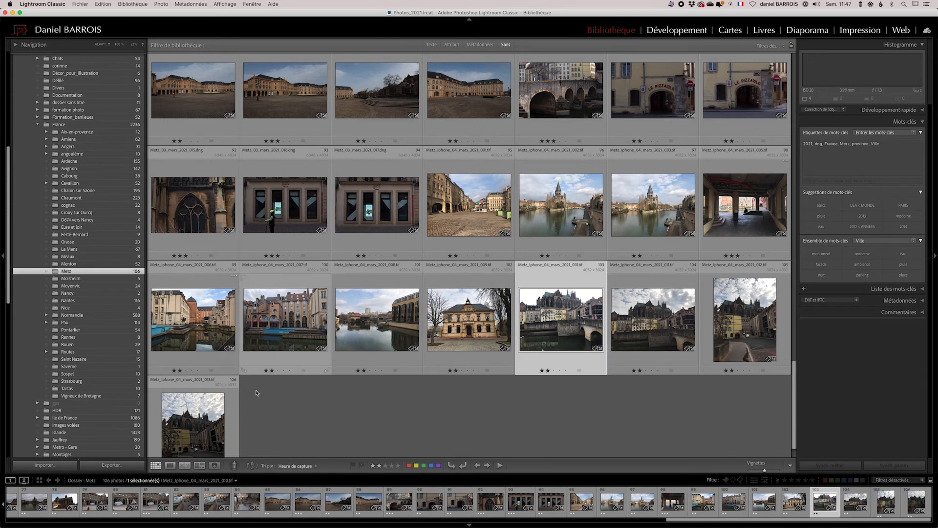
pyautogui.keyDown('shift'); pyautogui.click(193, 420); pyautogui.keyUp('shift')
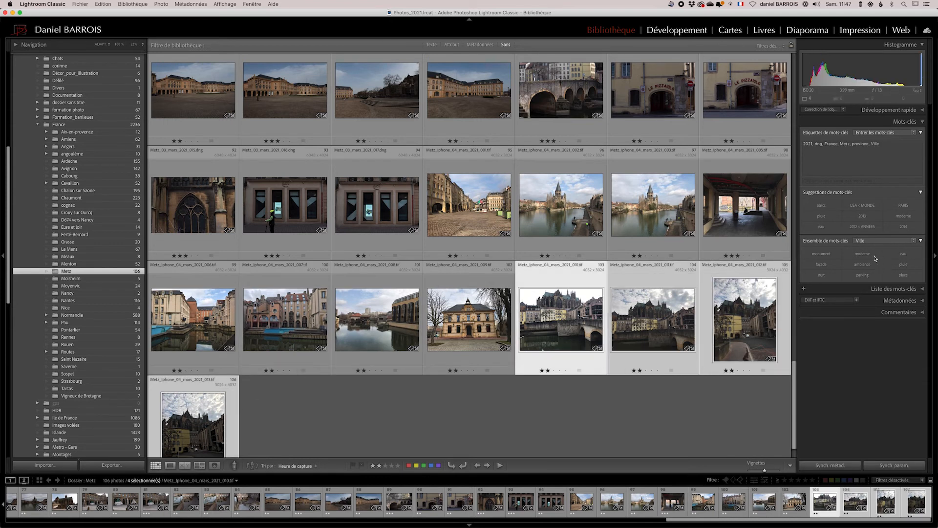
pyautogui.click(818, 258)
pyautogui.click(870, 161)
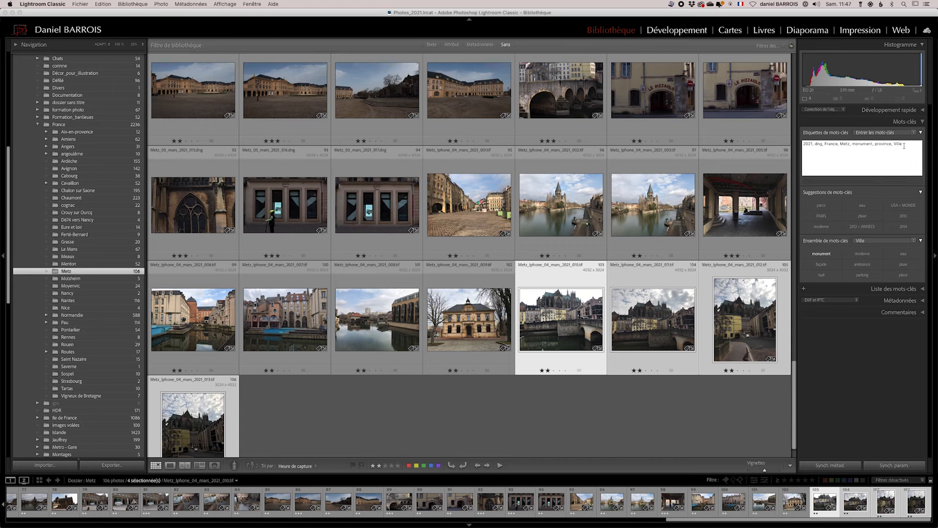
pyautogui.write(',o')
pyautogui.press('Down')
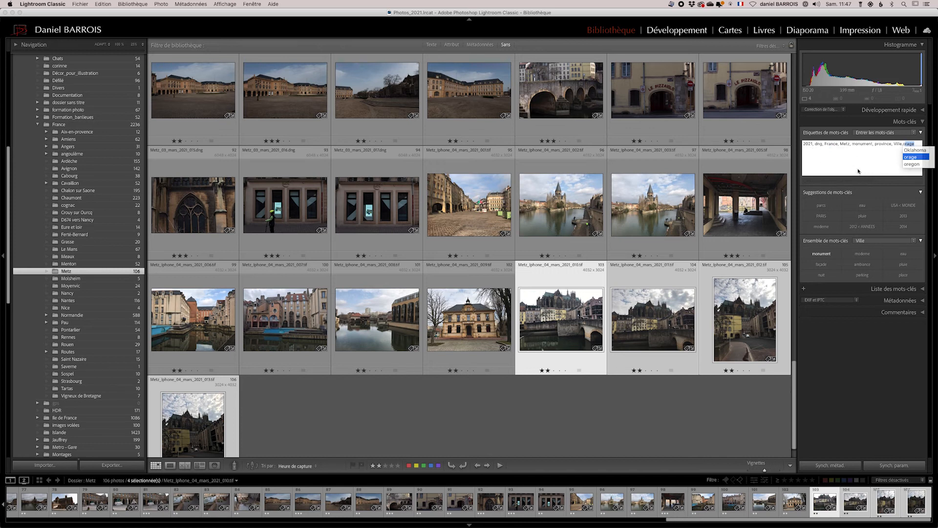
pyautogui.press('Return')
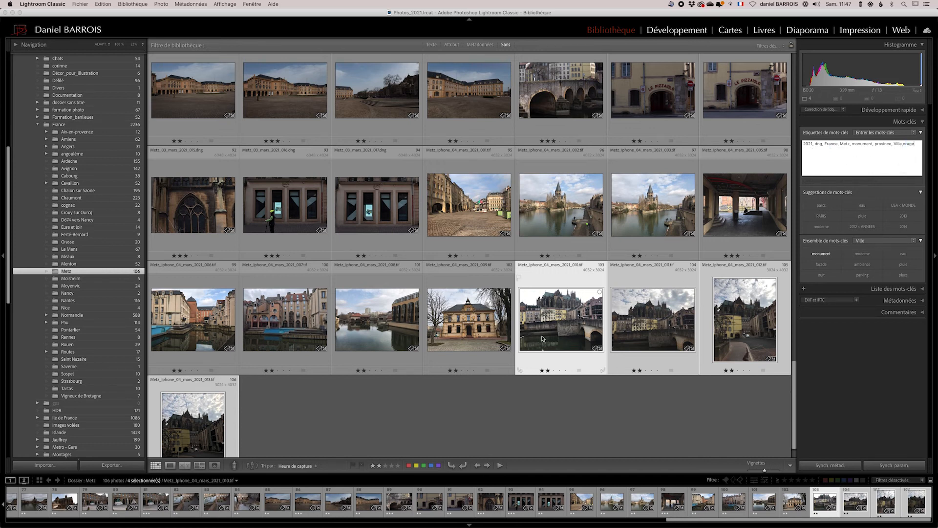
# Open the Collections panel and browse through the collection folders.
pyautogui.click(536, 418)
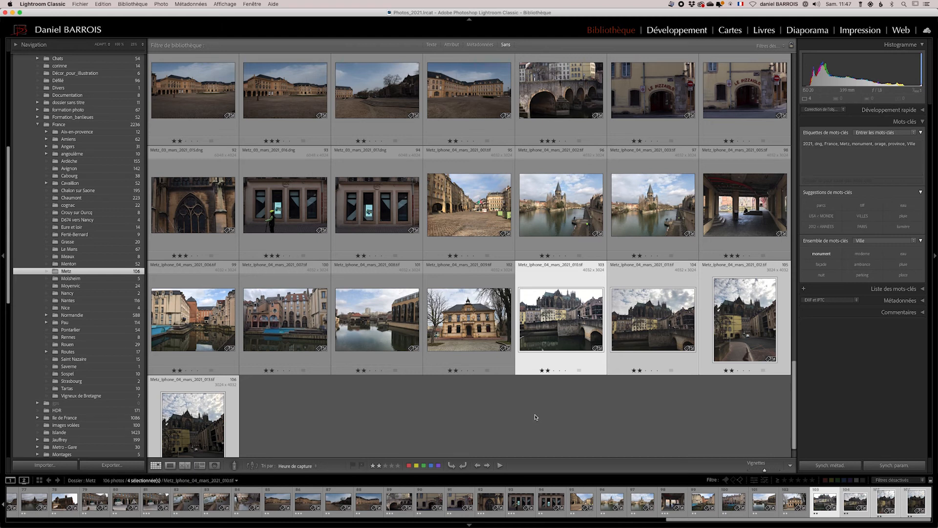
pyautogui.scroll(2, 540, 328)
pyautogui.scroll(5, 540, 327)
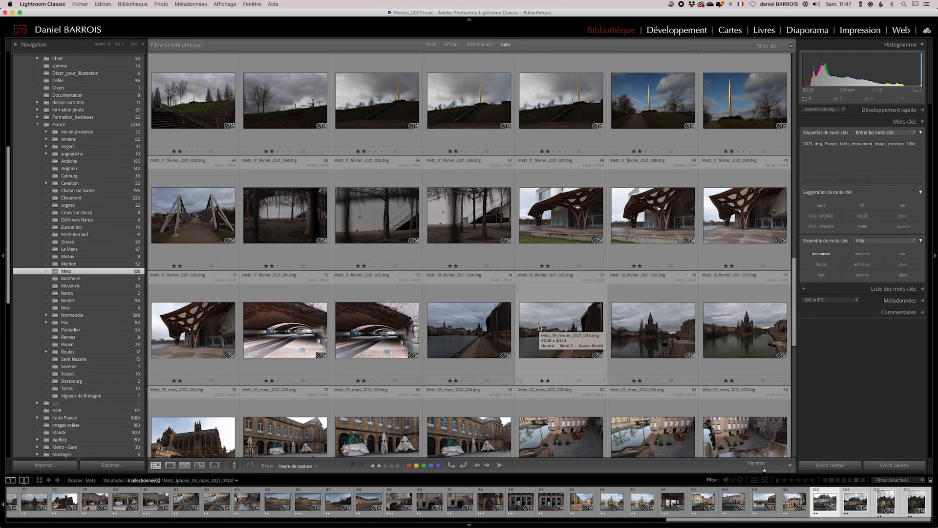
pyautogui.scroll(1, 186, 261)
pyautogui.scroll(-10, 74, 246)
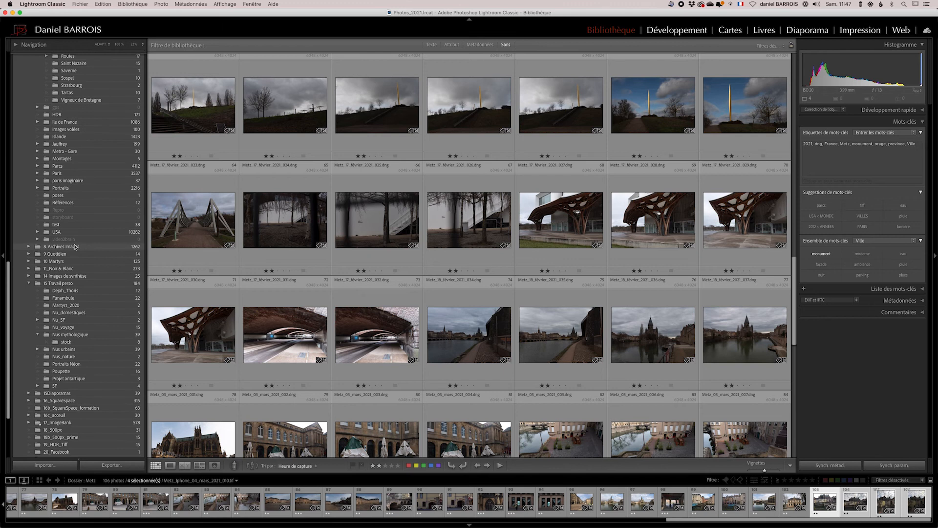
pyautogui.scroll(-3, 74, 246)
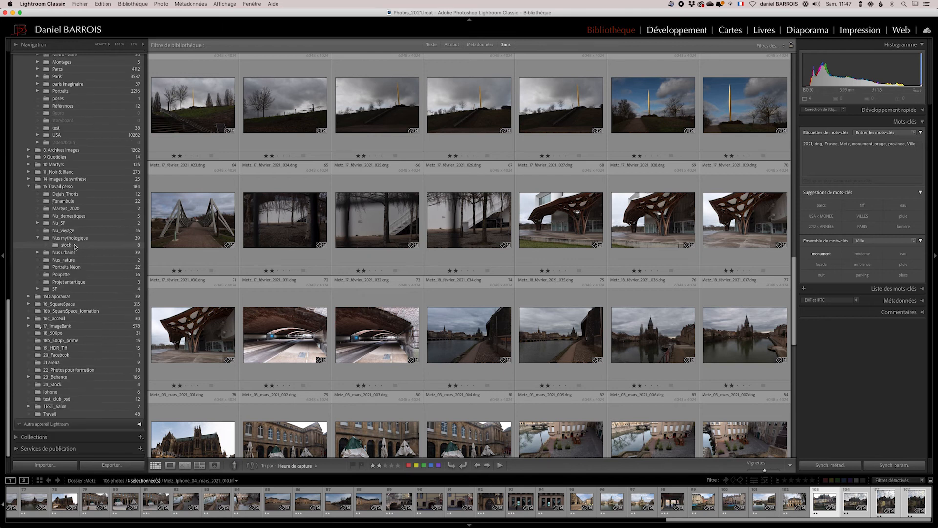
pyautogui.click(15, 438)
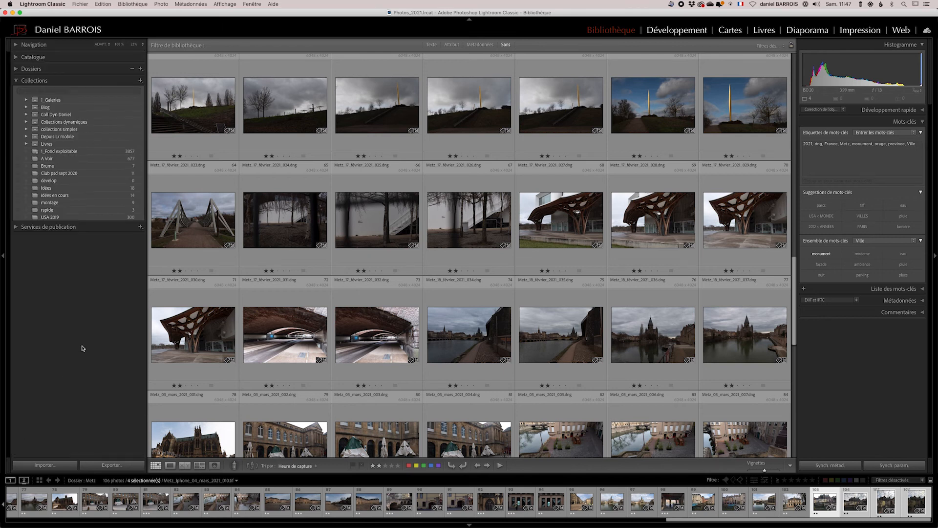
pyautogui.click(25, 123)
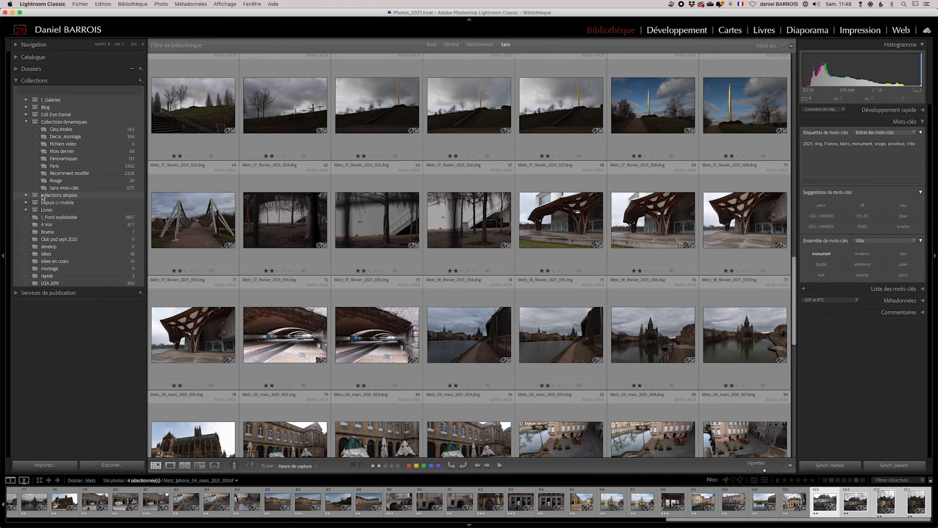
pyautogui.click(26, 121)
pyautogui.click(26, 115)
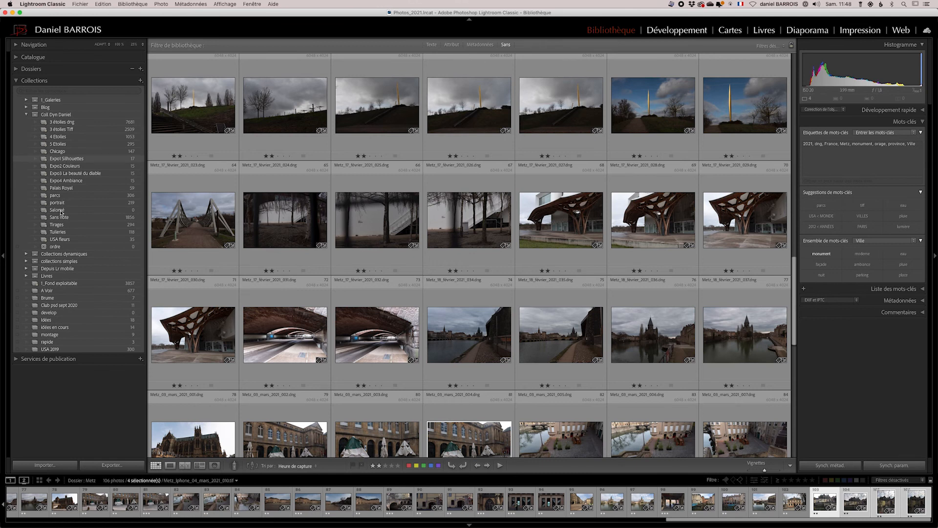
pyautogui.click(26, 114)
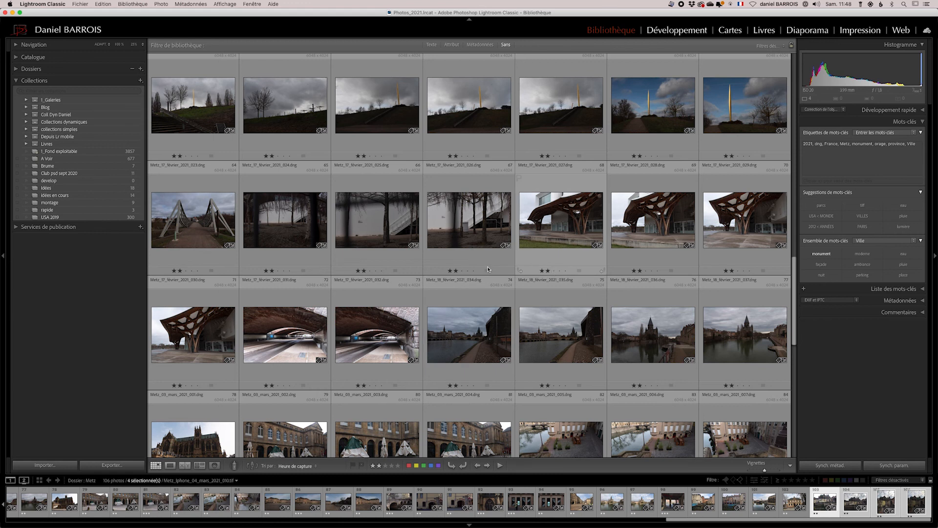
# Select the footbridge photo and add the keyword pont to it.
pyautogui.click(192, 232)
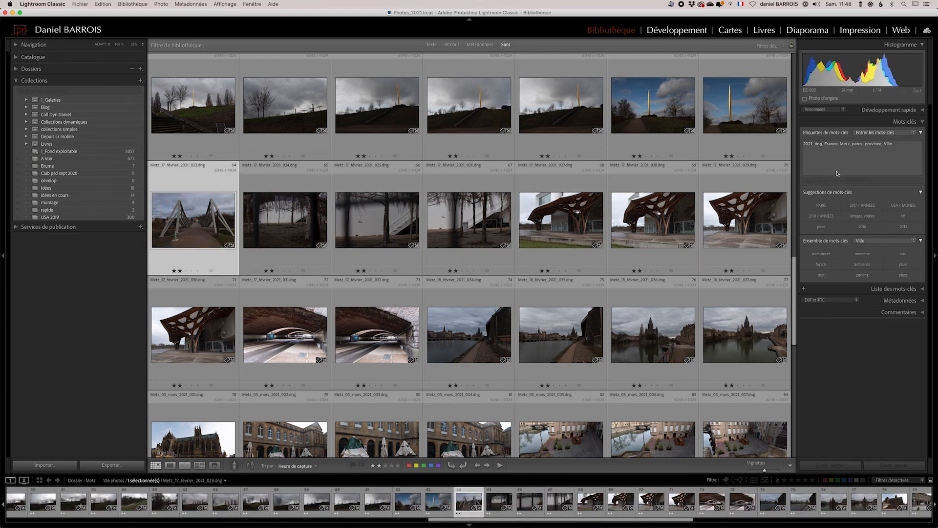
pyautogui.click(893, 153)
pyautogui.write(',p')
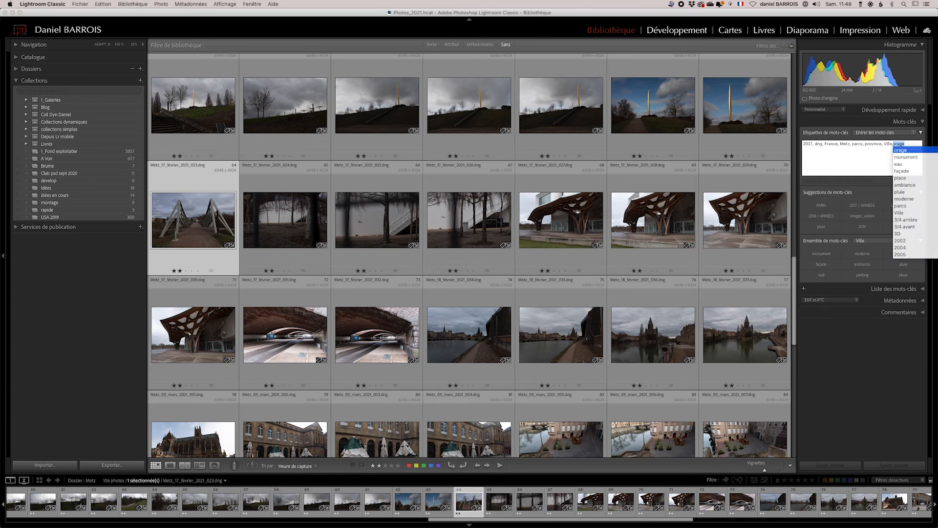
pyautogui.write('o')
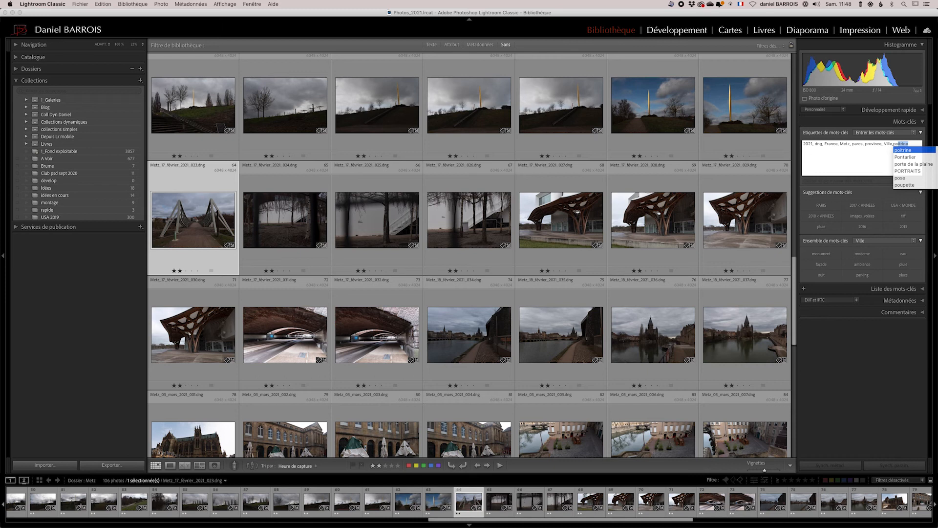
pyautogui.write('nt')
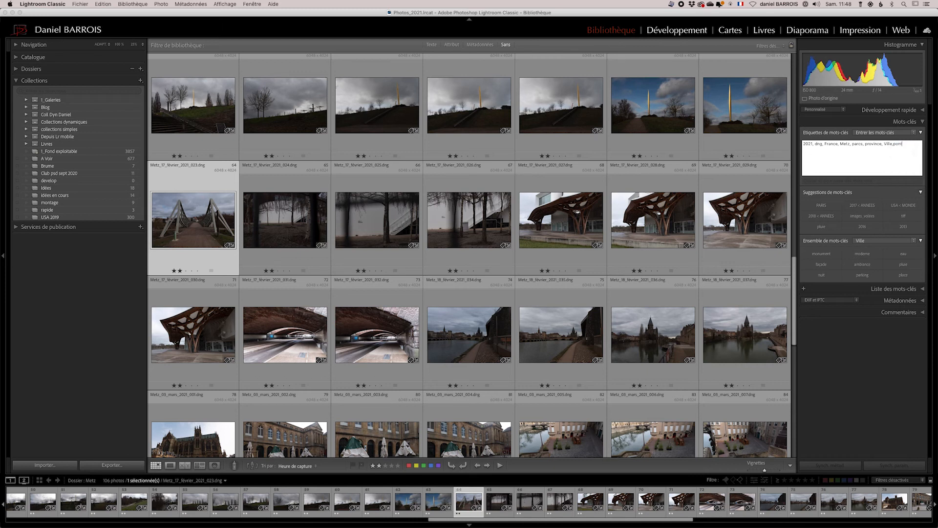
pyautogui.press('Return')
pyautogui.write(',')
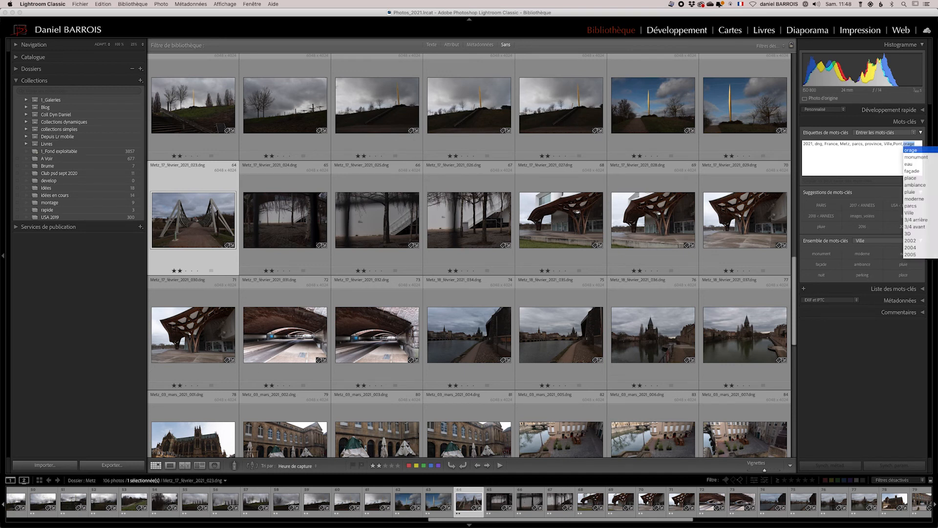
pyautogui.press('BackSpace')
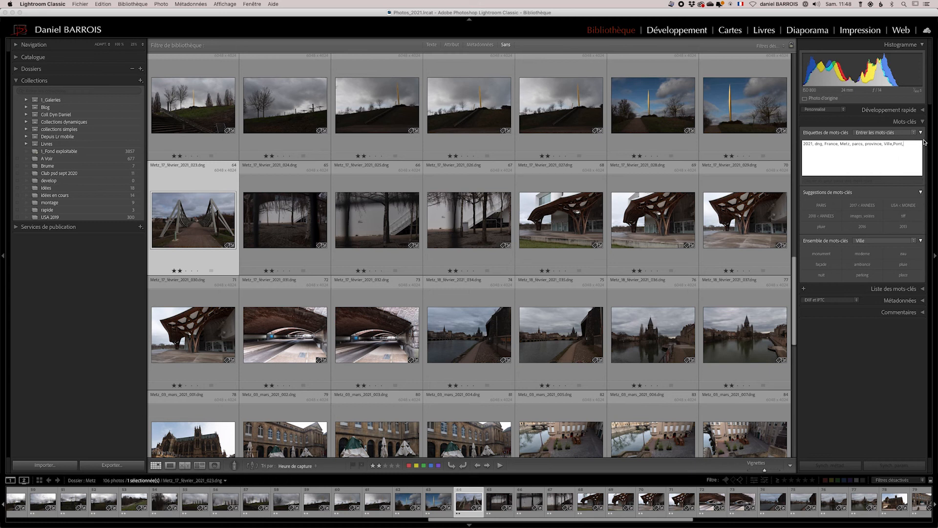
pyautogui.click(897, 144)
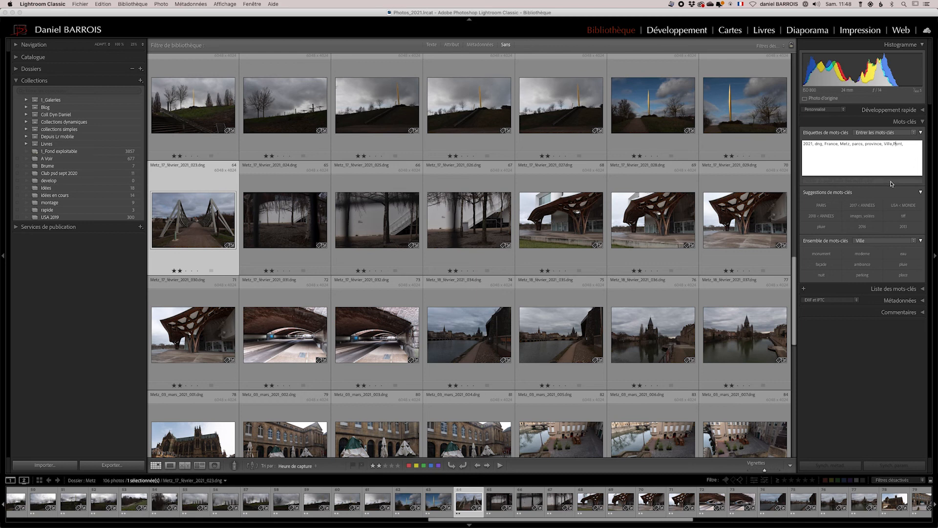
pyautogui.press('BackSpace')
pyautogui.write('p')
pyautogui.press('super+a')
pyautogui.click(897, 149)
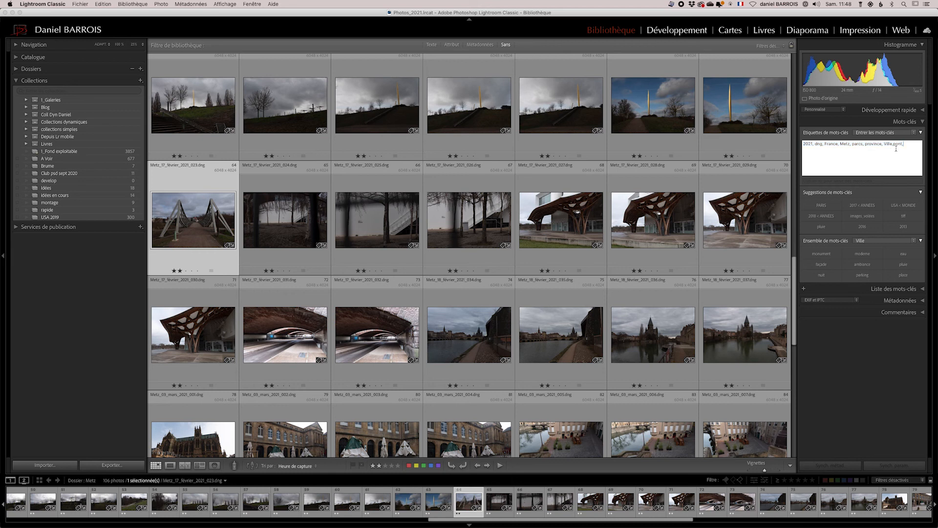
# Collapse the keywording panel, open the keyword list and scroll through its keywords.
pyautogui.click(922, 132)
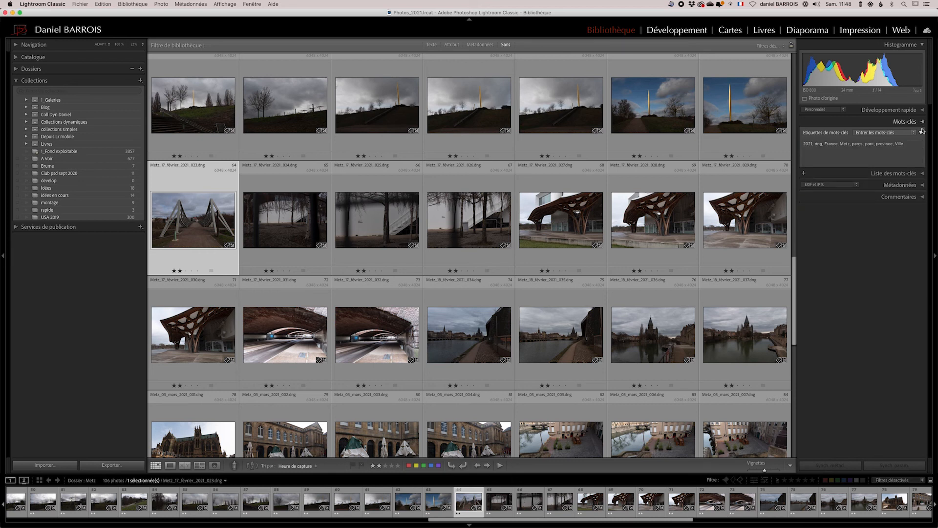
pyautogui.click(923, 134)
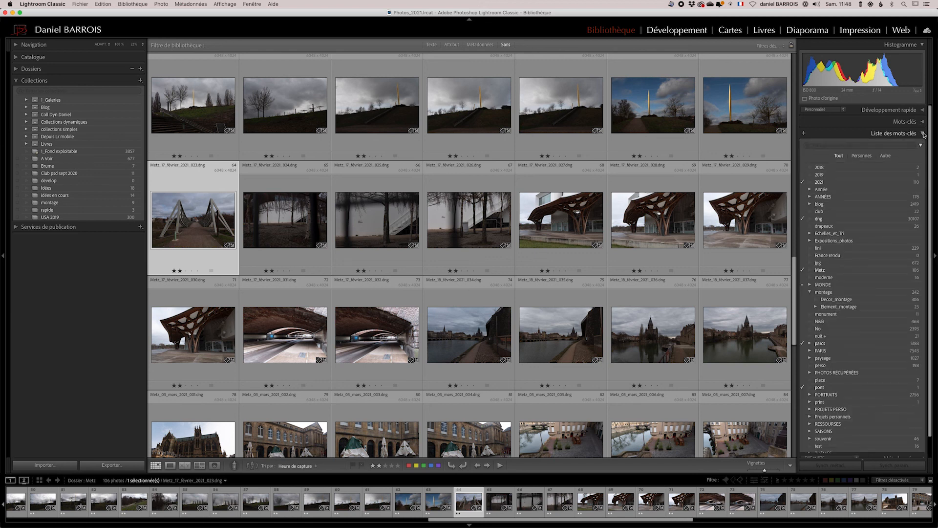
pyautogui.scroll(-3, 856, 248)
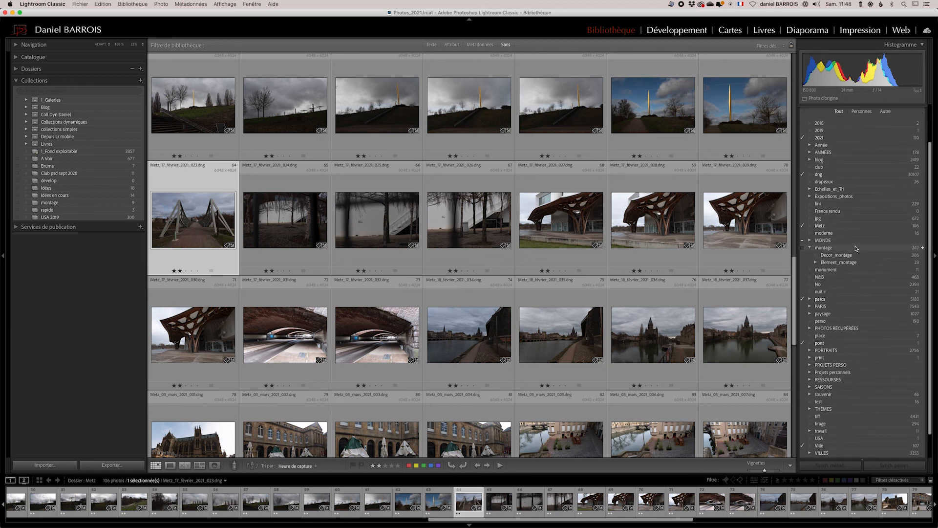
pyautogui.scroll(-1, 856, 248)
pyautogui.scroll(-1, 857, 250)
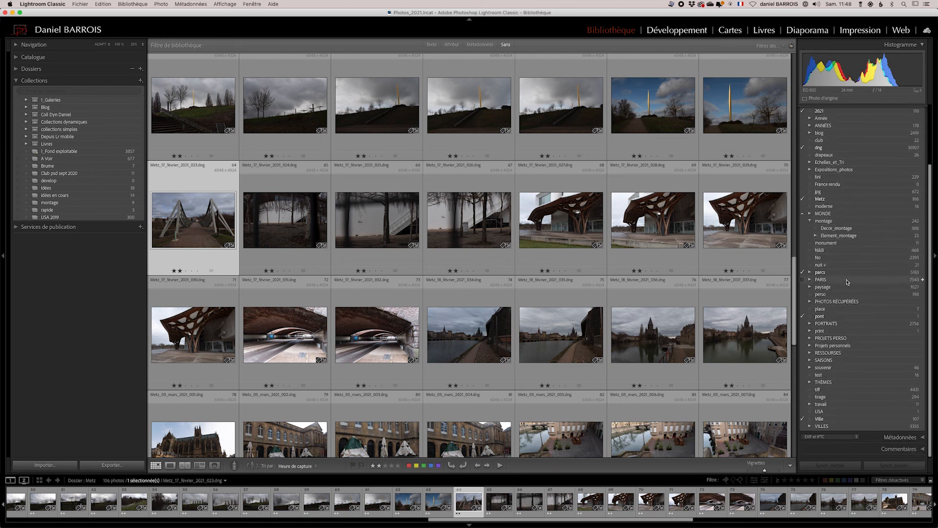